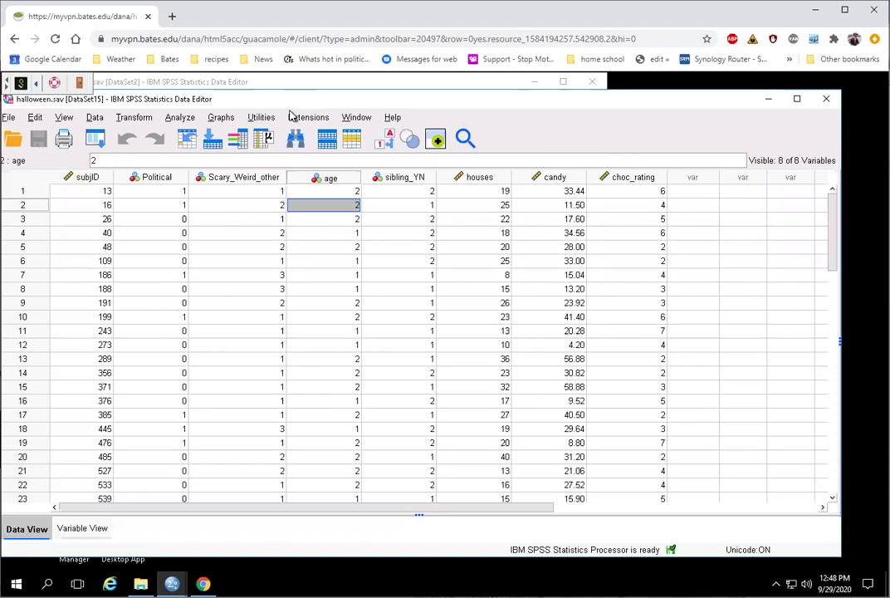
Step: Show the variable definitions of the dataset and widen the Type and Name columns
left_click(82, 529)
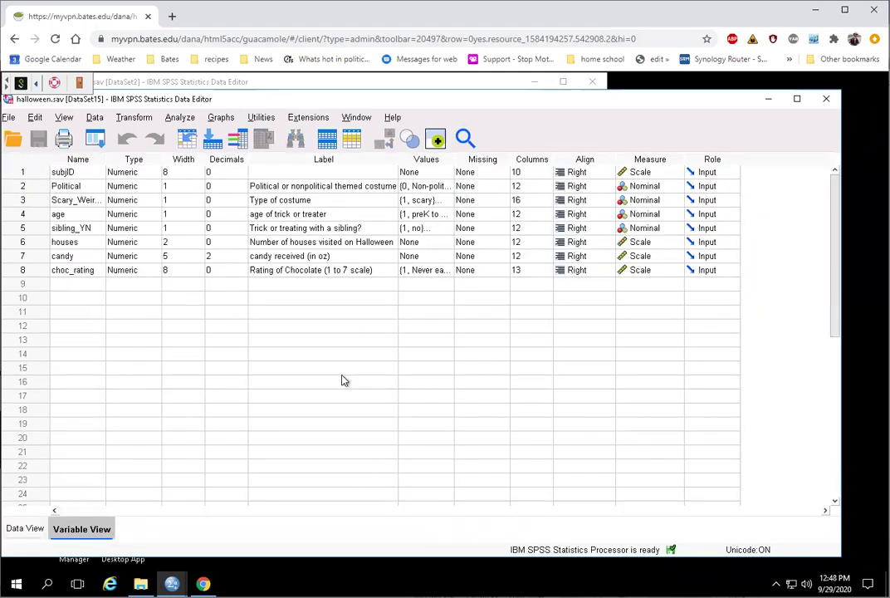
mouse_move(206, 162)
left_mouse_down()
mouse_move(217, 163)
mouse_move(188, 159)
left_mouse_up()
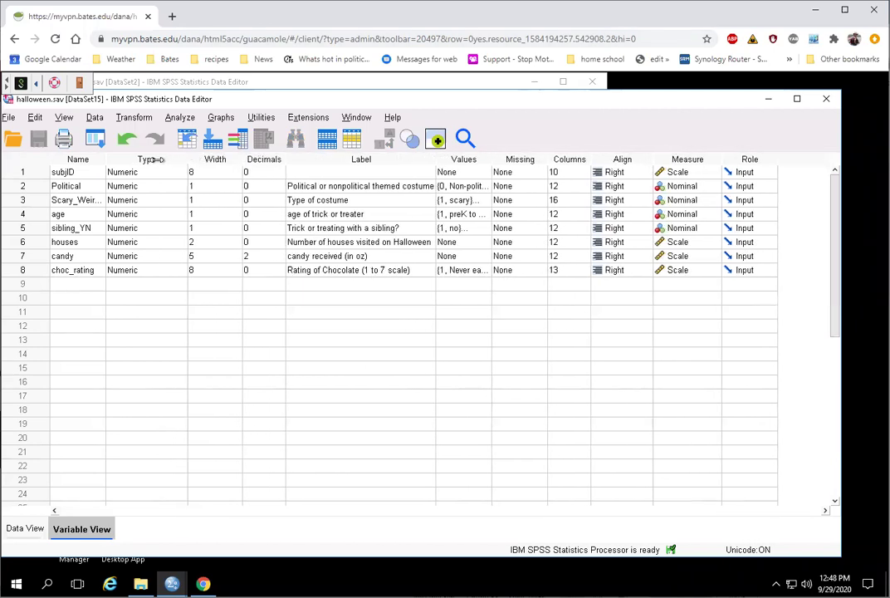
left_click_drag(105, 161, 144, 162)
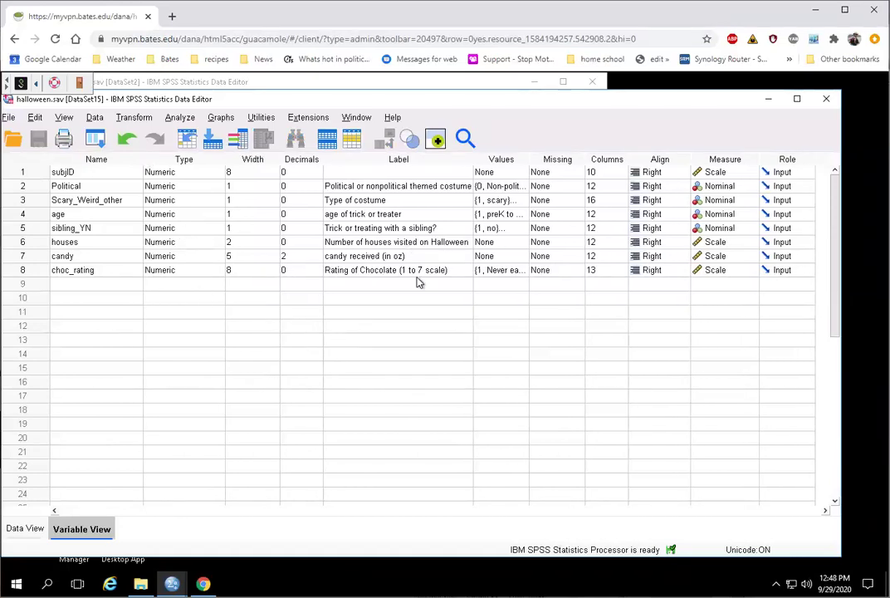
Step: Check the label and the coded value labels of the age variable, leaving them unedited
double_click(415, 213)
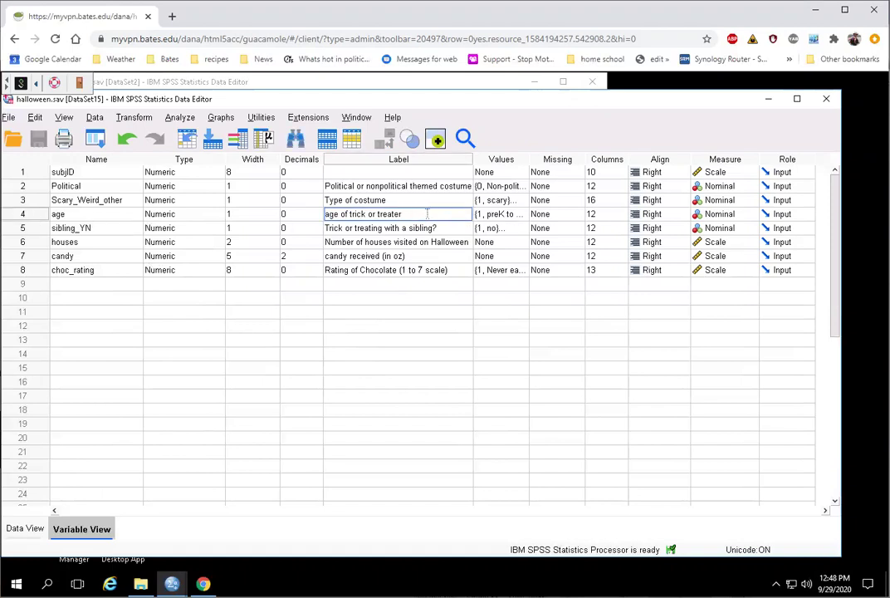
left_click(496, 215)
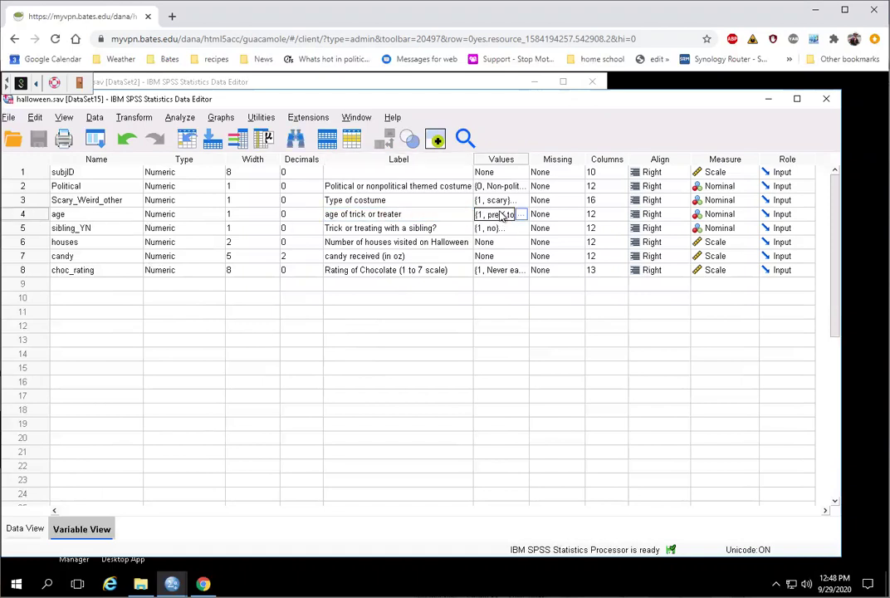
left_click(521, 215)
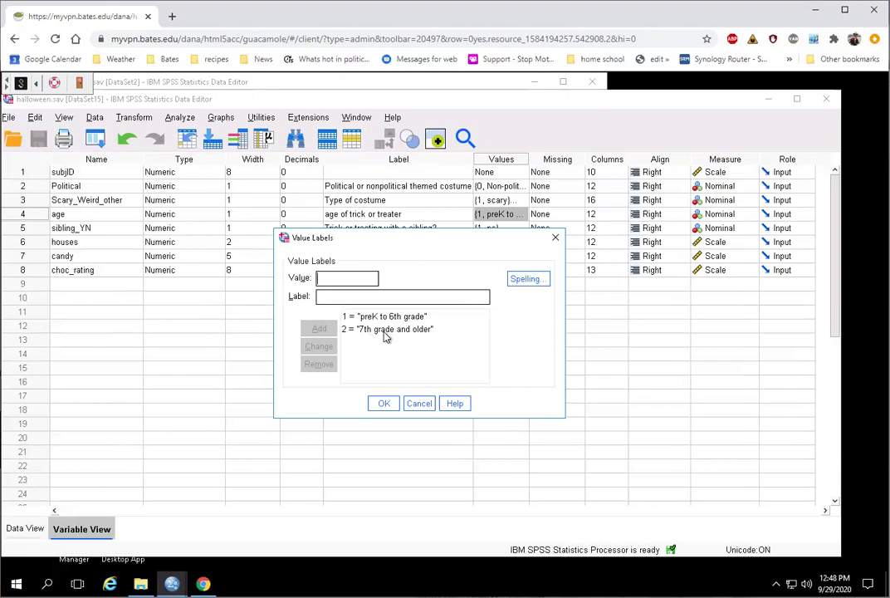
left_click(418, 403)
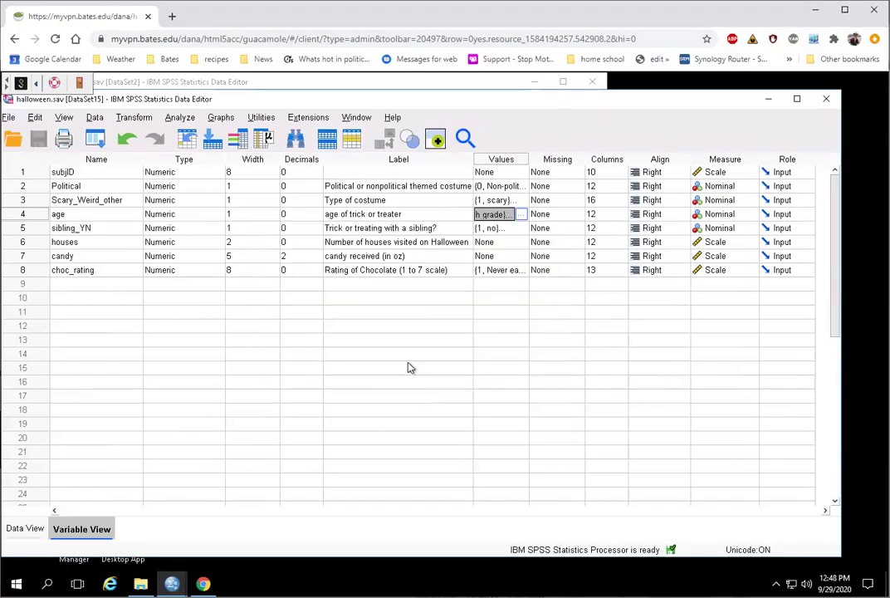
Step: Check the label and the coded value labels of the sibling_YN variable, leaving them unedited
left_click(72, 229)
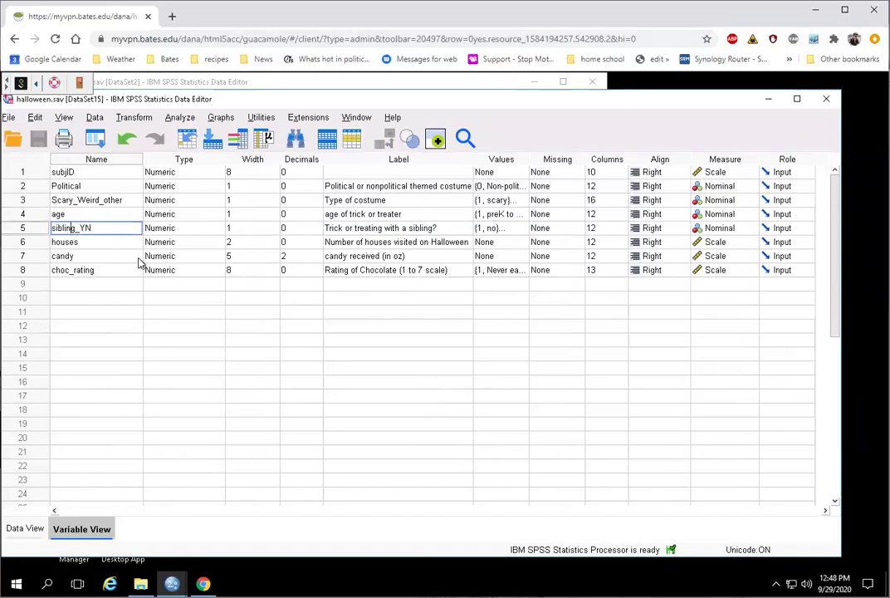
left_click(373, 229)
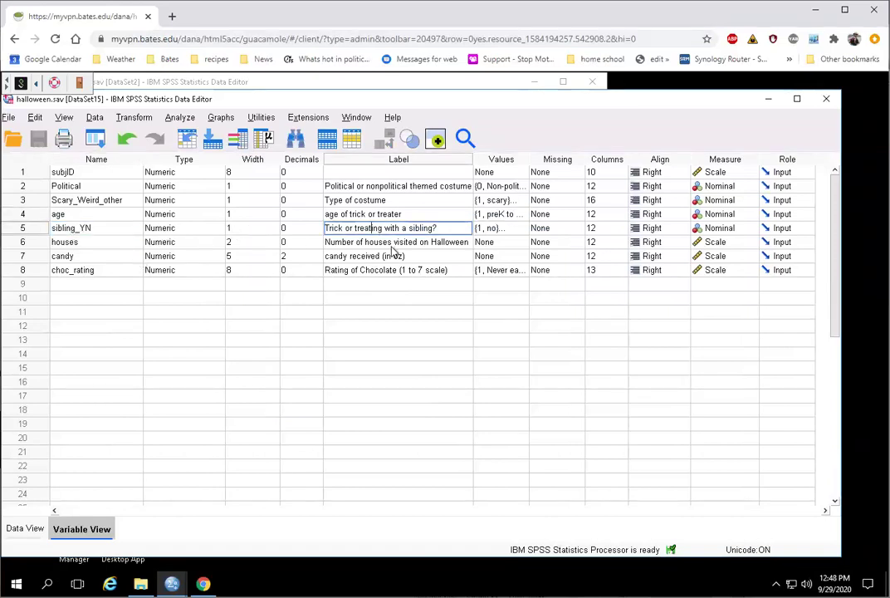
left_click(503, 232)
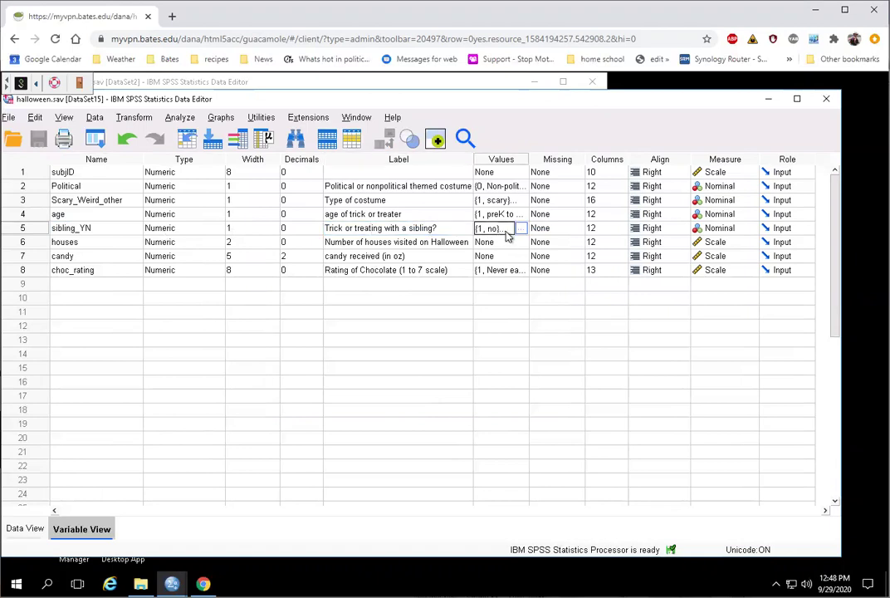
left_click(521, 229)
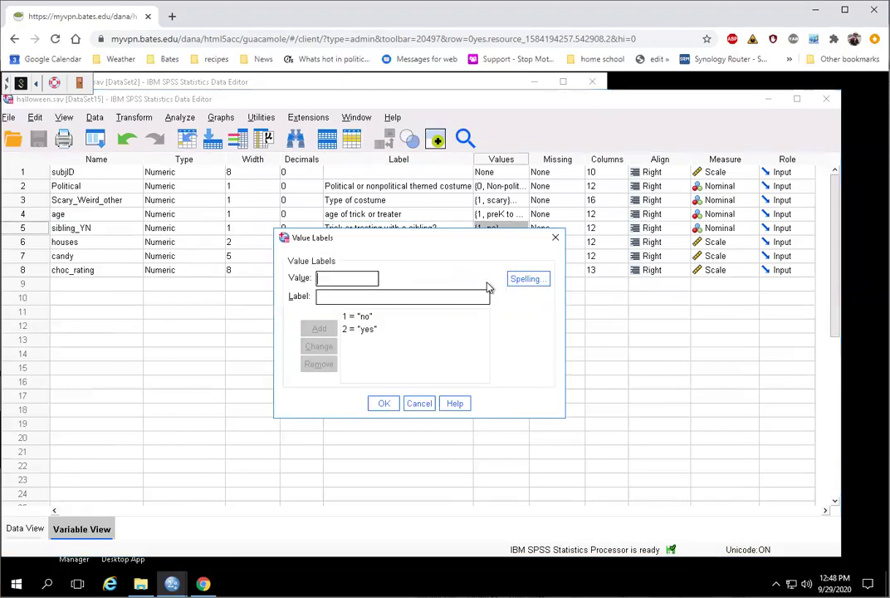
left_click(390, 331)
left_click(420, 404)
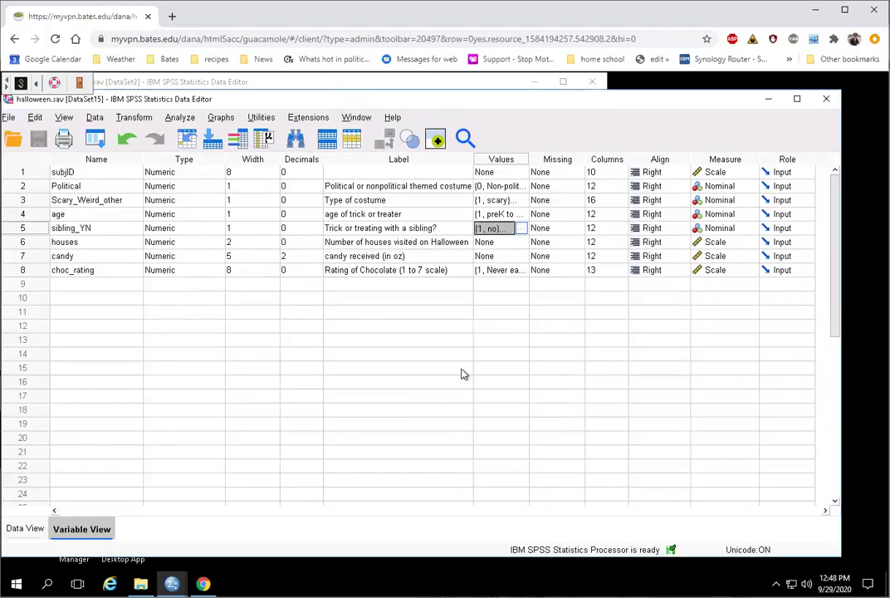
Step: Review the houses variable's name and label, and look through the case records down to the last row
left_click(394, 242)
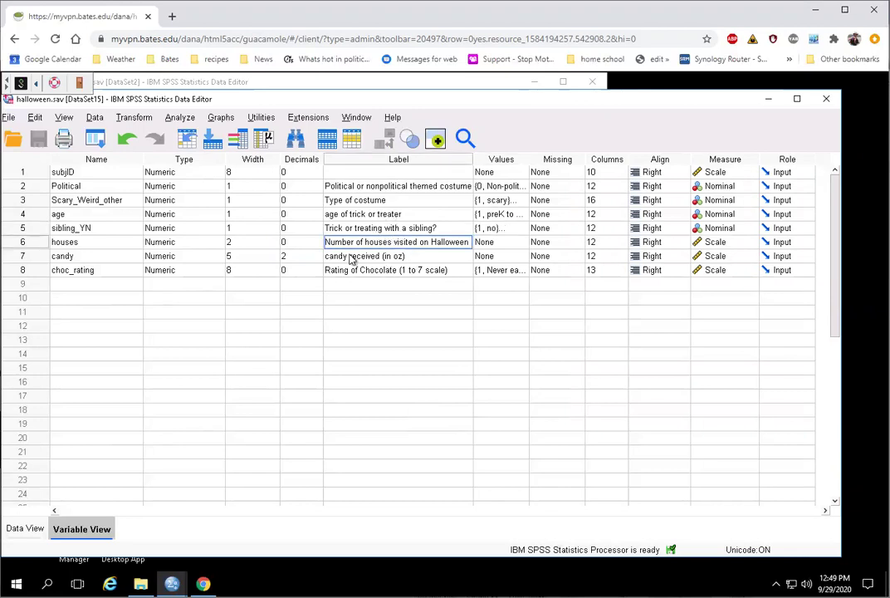
left_click(91, 242)
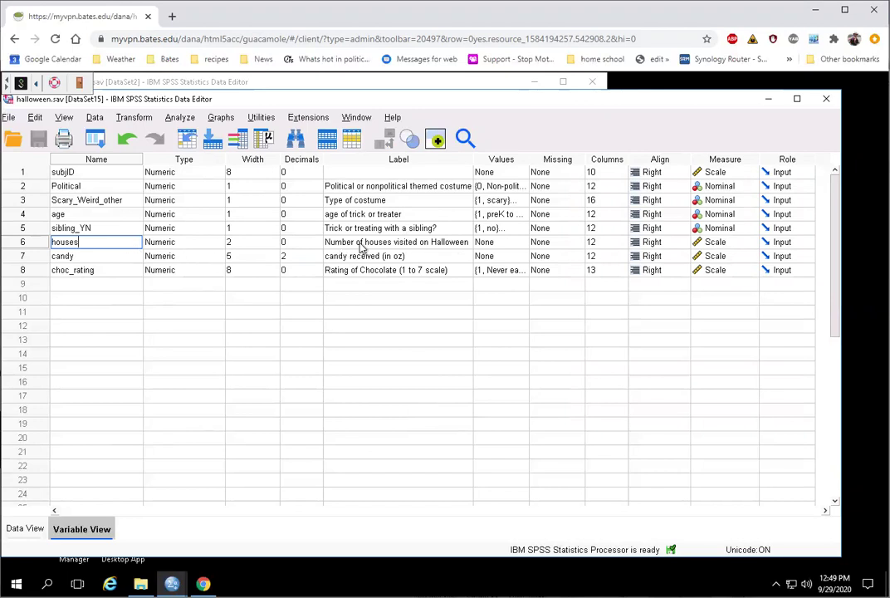
left_click(27, 529)
scroll(291, 394, "down", 10)
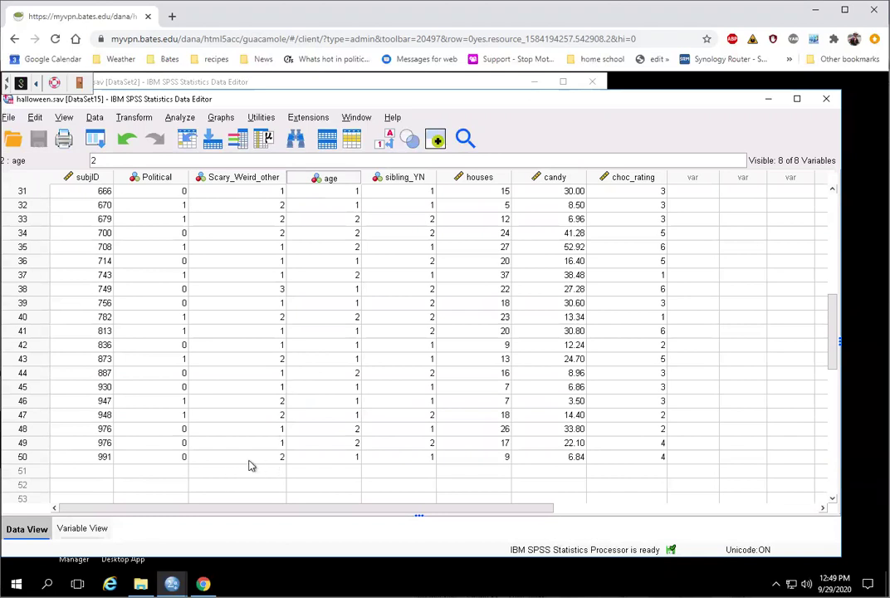
scroll(470, 411, "up", 10)
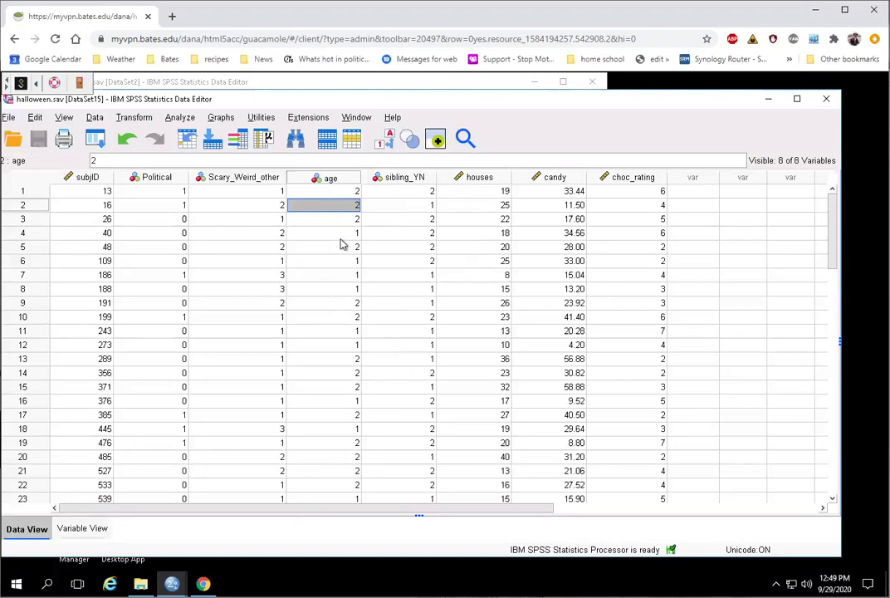
Step: Start a General Linear Model Univariate analysis with Number of houses visited on Halloween as the dependent variable
left_click(187, 118)
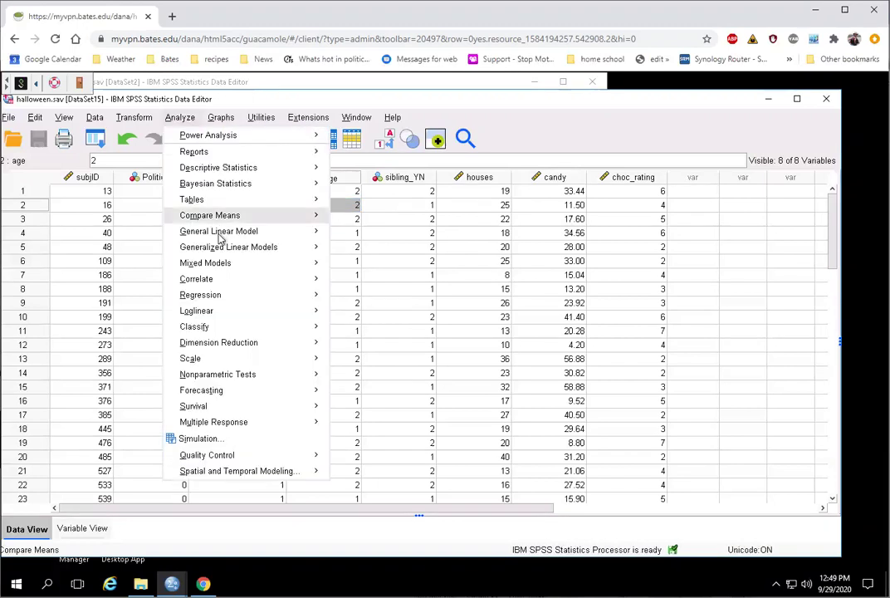
mouse_move(220, 237)
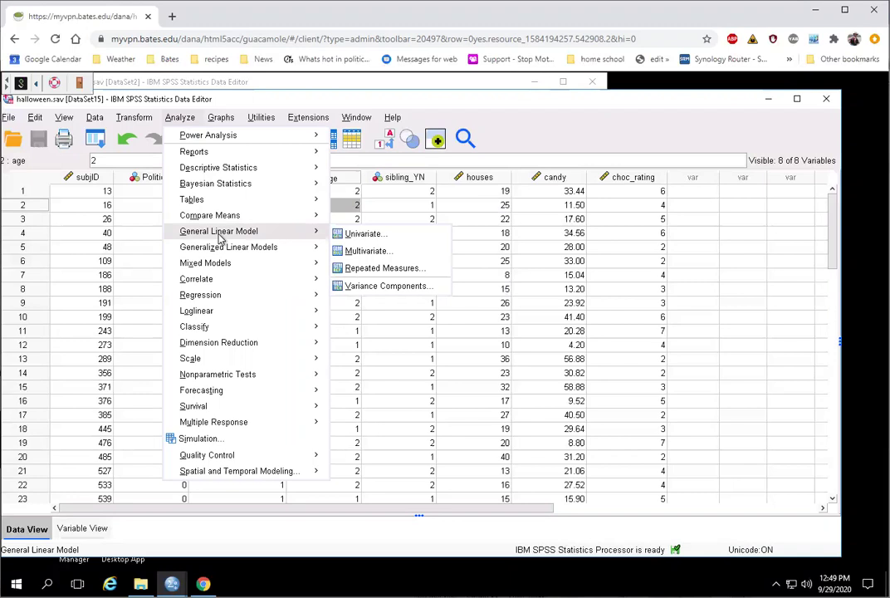
left_click(397, 239)
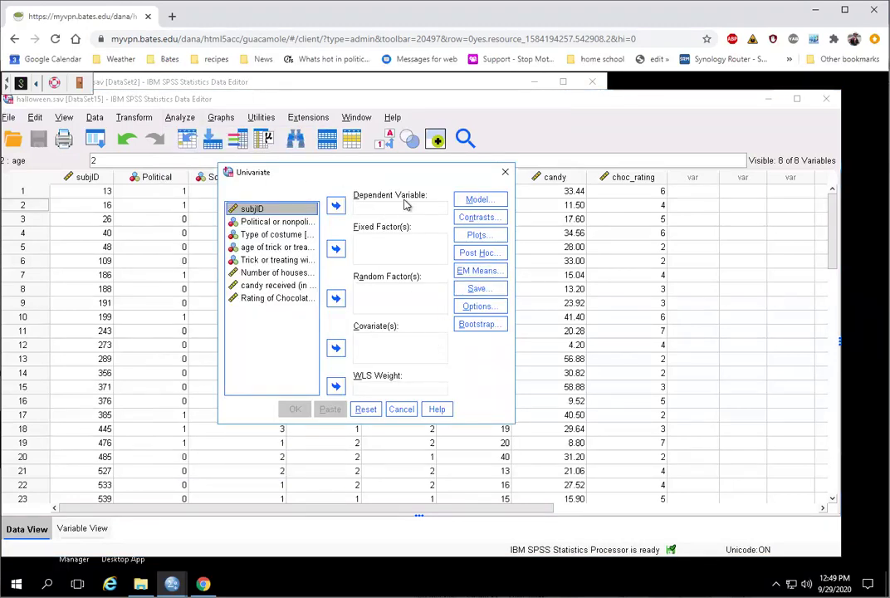
left_click(274, 272)
left_click(336, 205)
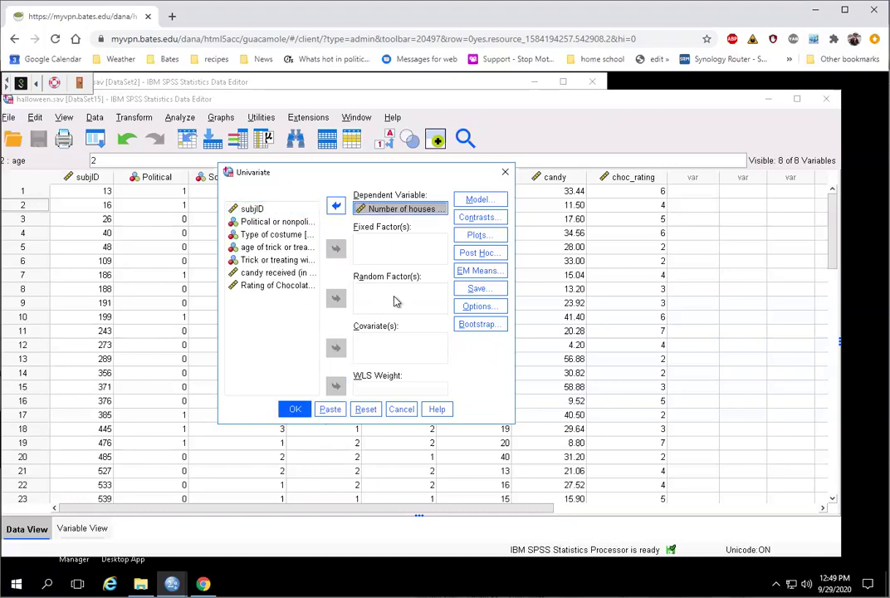
Step: Add age of trick or treater and Trick or treating with a sibling? as fixed factors
left_click(278, 247)
left_click(336, 248)
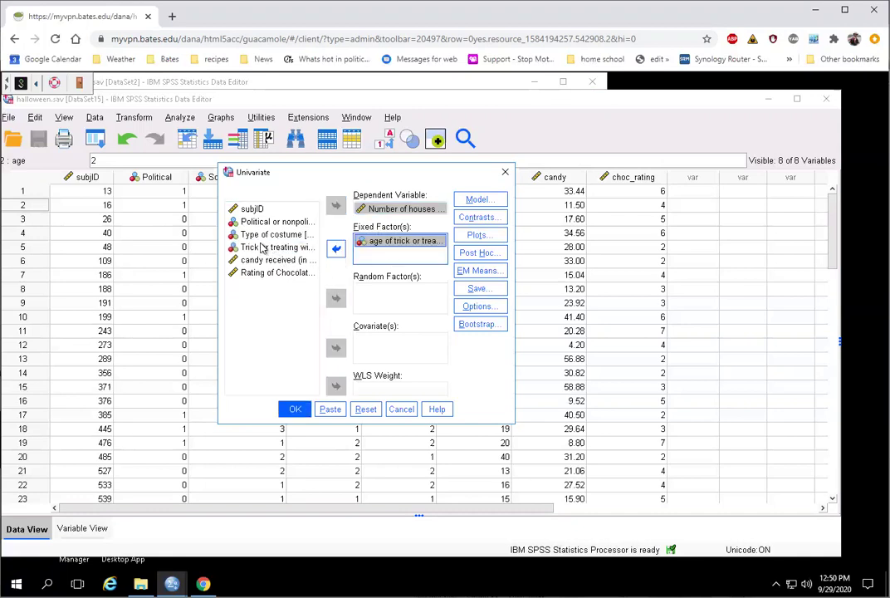
left_click(266, 247)
left_click(335, 248)
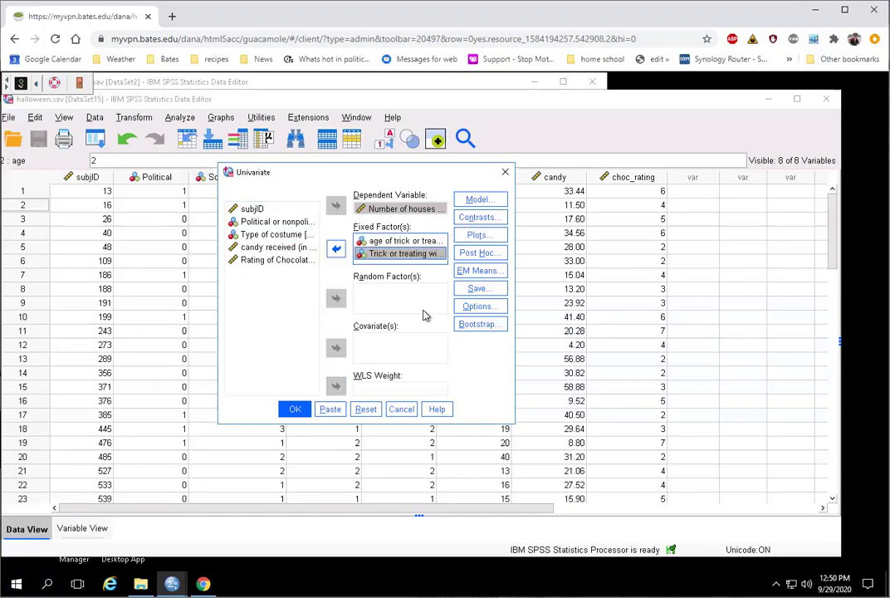
Step: Enable descriptive statistics for the univariate analysis and run it
left_click(468, 309)
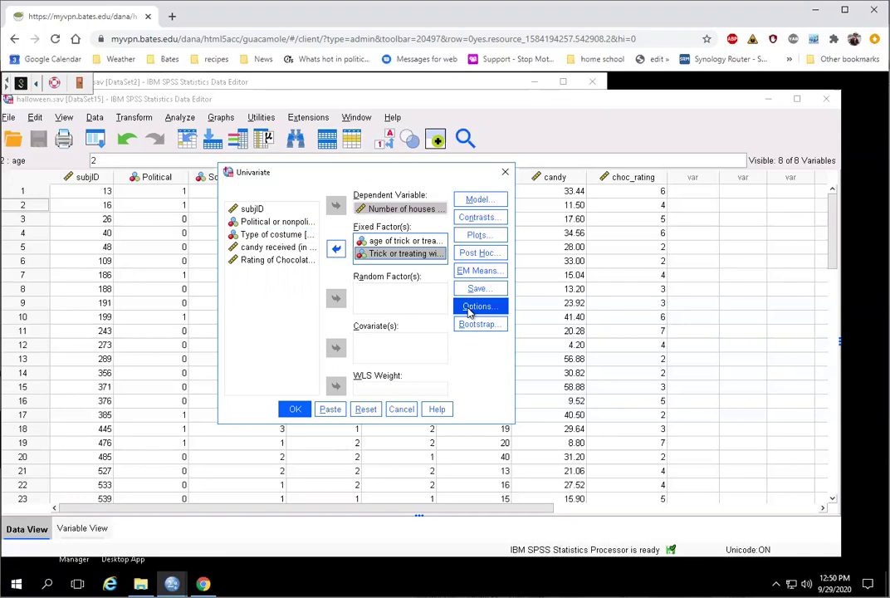
left_click(278, 171)
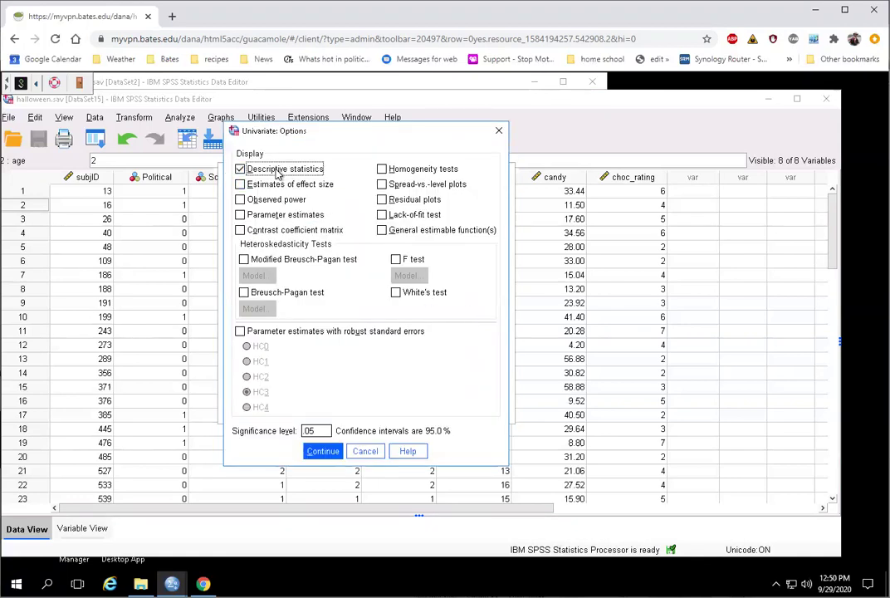
left_click(323, 453)
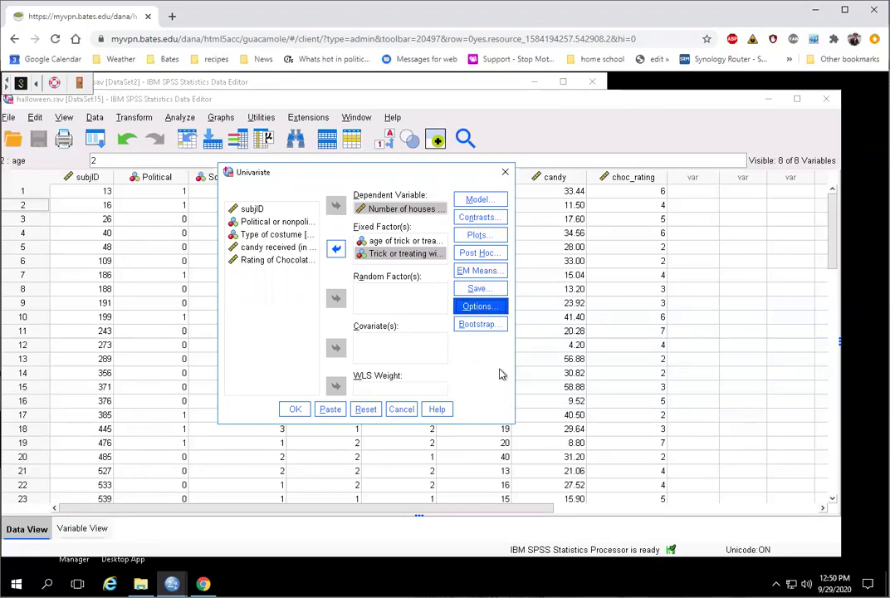
left_click(293, 411)
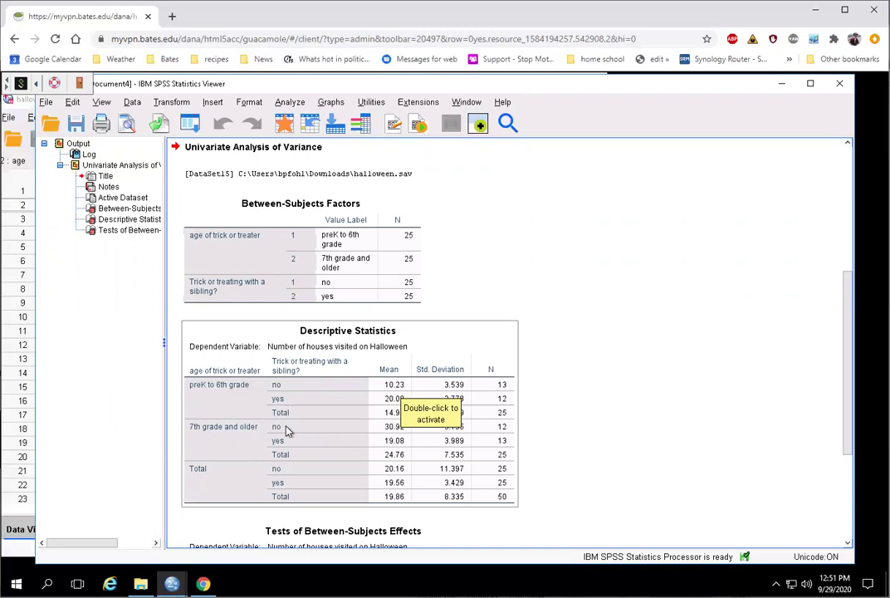
Step: Examine the group means in Descriptive Statistics and the age, sibling_YN and interaction rows in Tests of Between-Subjects Effects
scroll(649, 419, "down", 3)
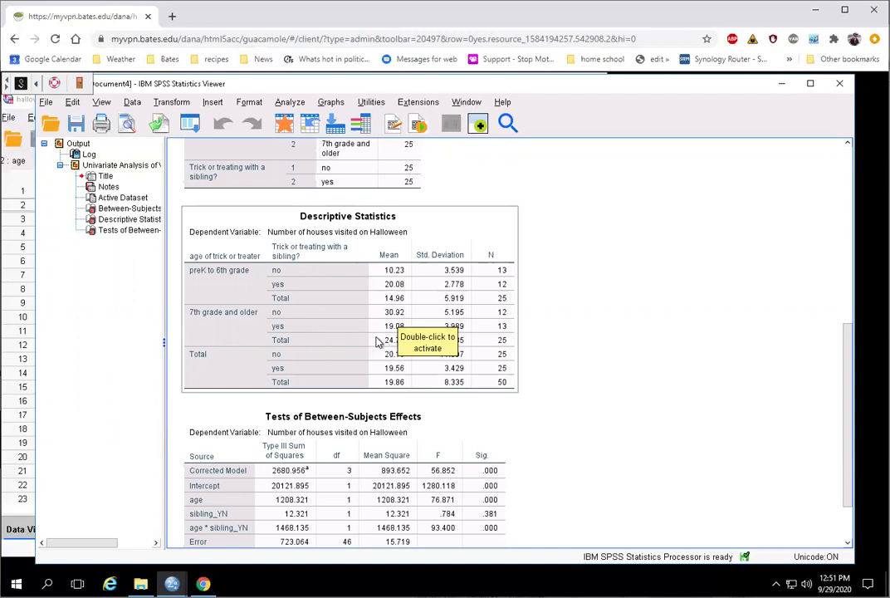
left_click(686, 350)
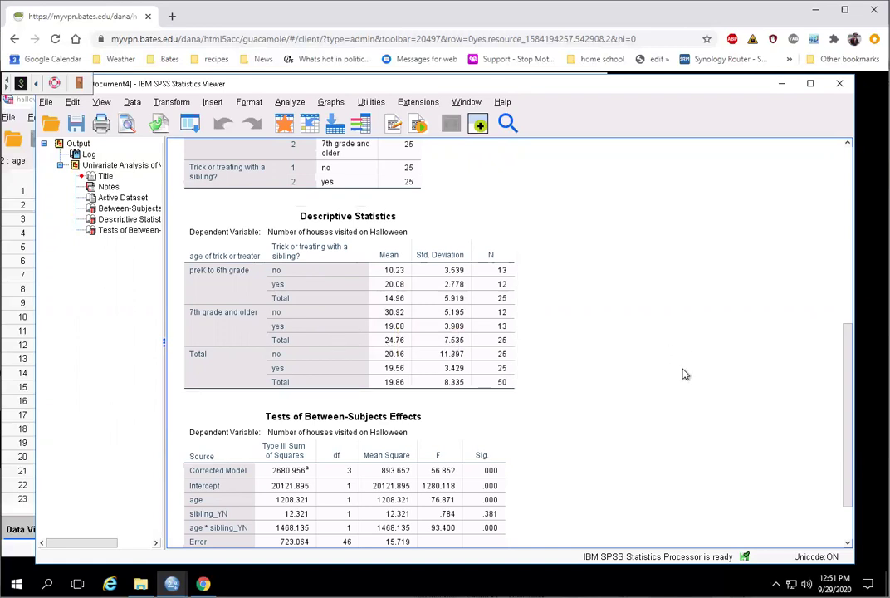
left_click(218, 325)
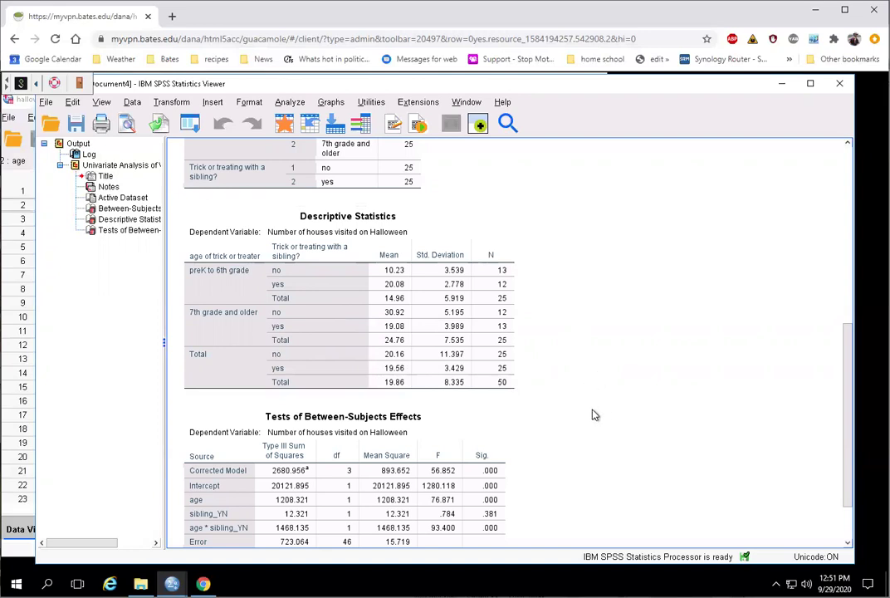
scroll(594, 413, "down", 2)
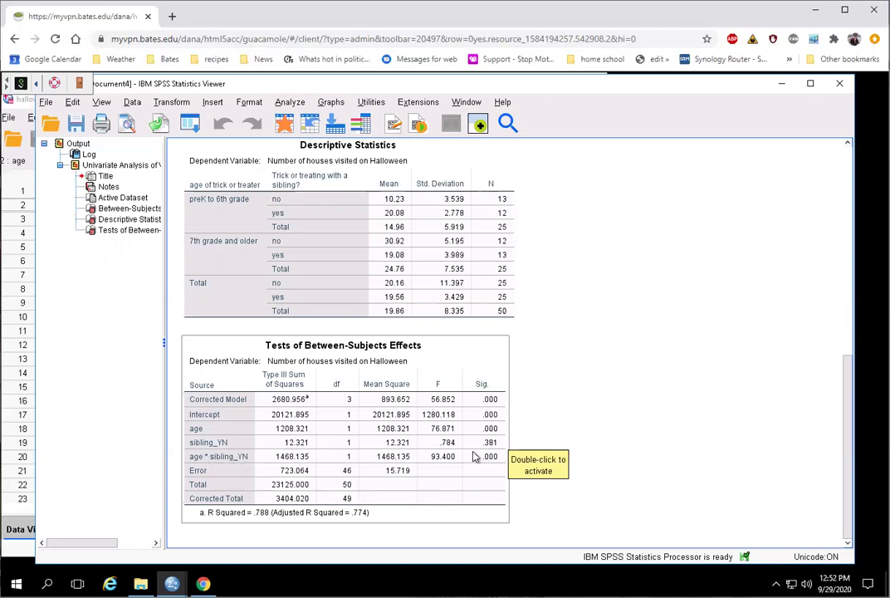
left_click(590, 428)
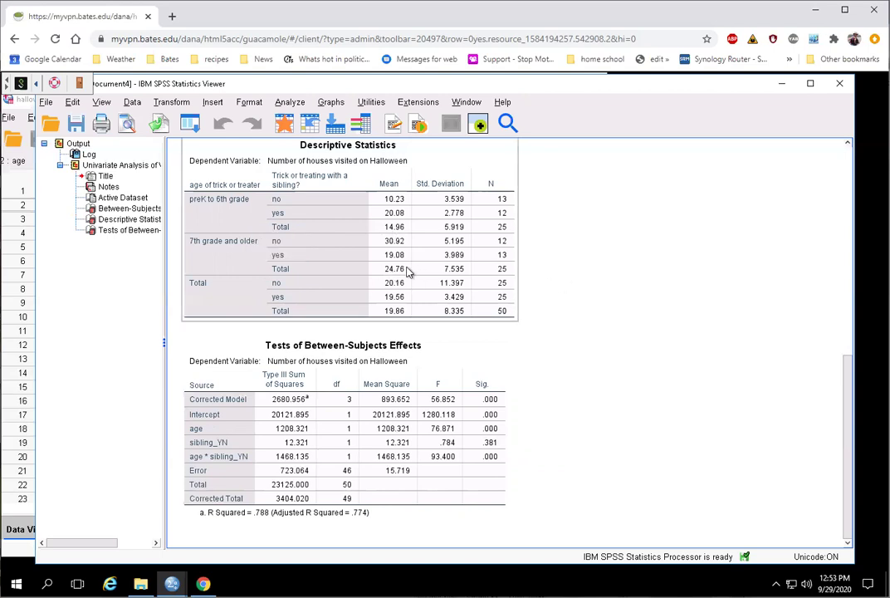
left_click(643, 273)
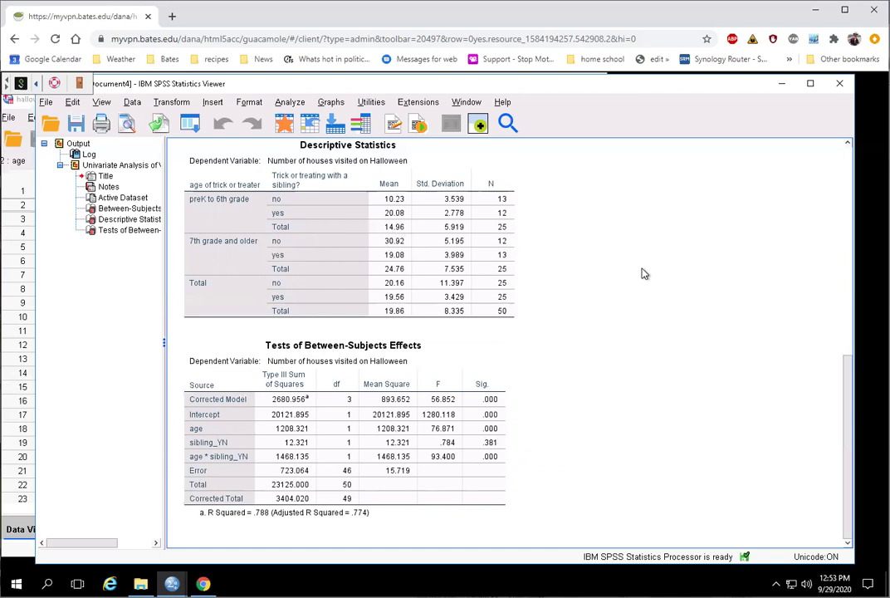
left_click(402, 226)
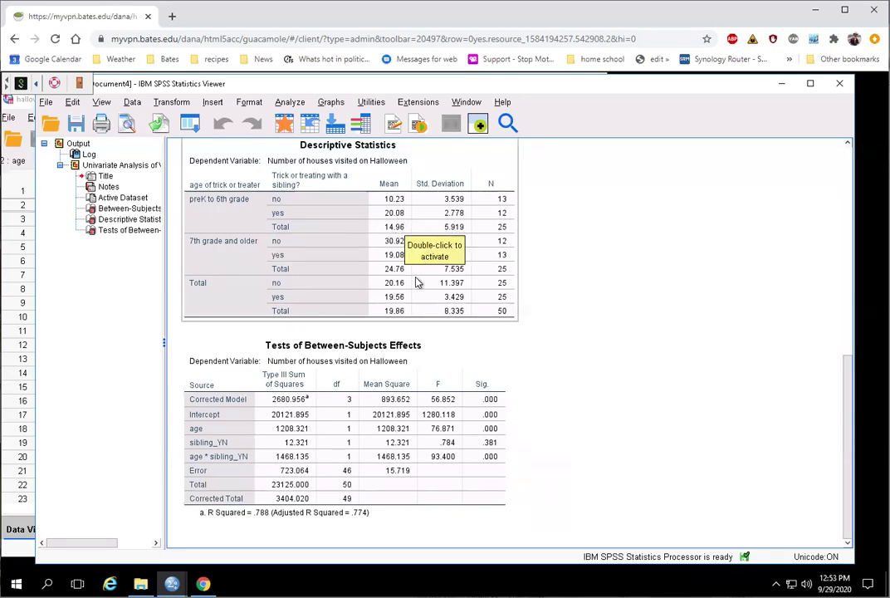
left_click(610, 438)
left_click(490, 445)
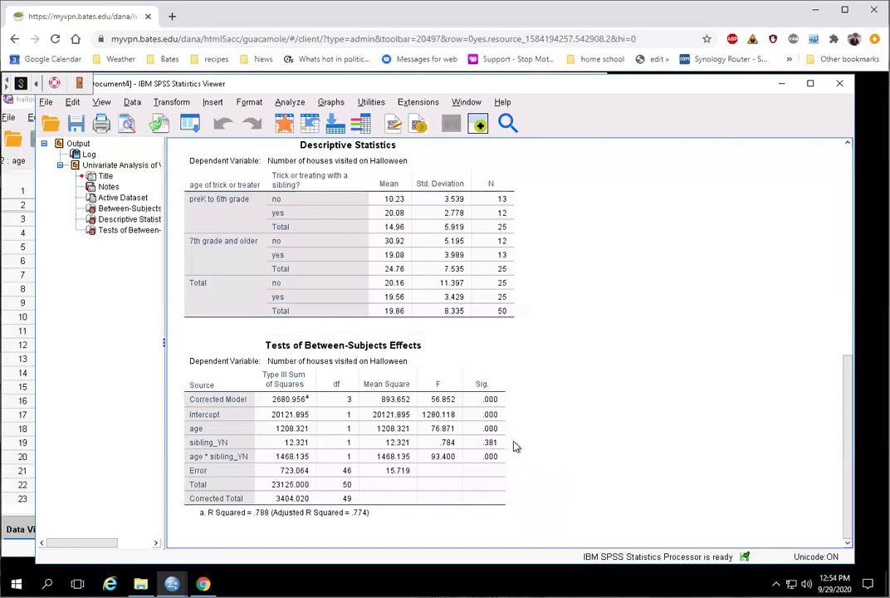
left_click(412, 307)
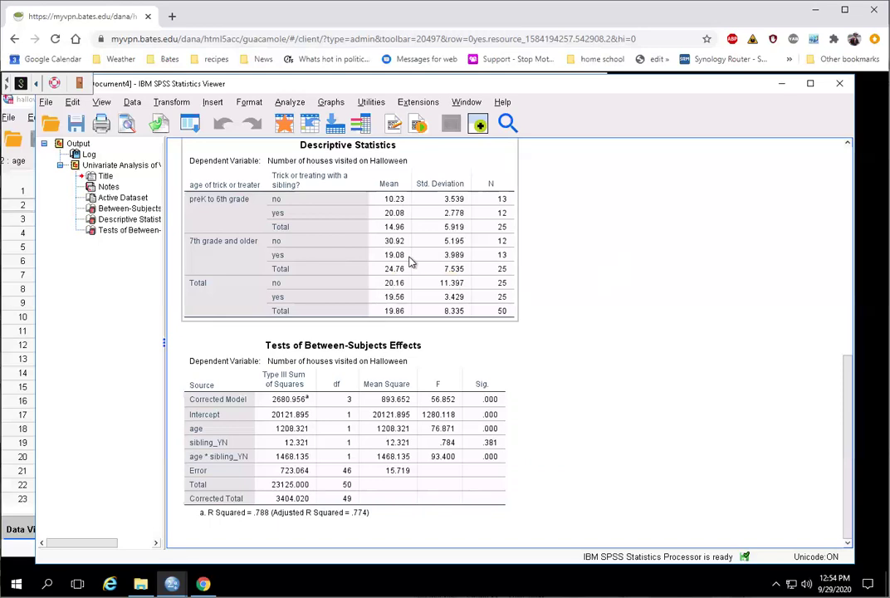
left_click(563, 321)
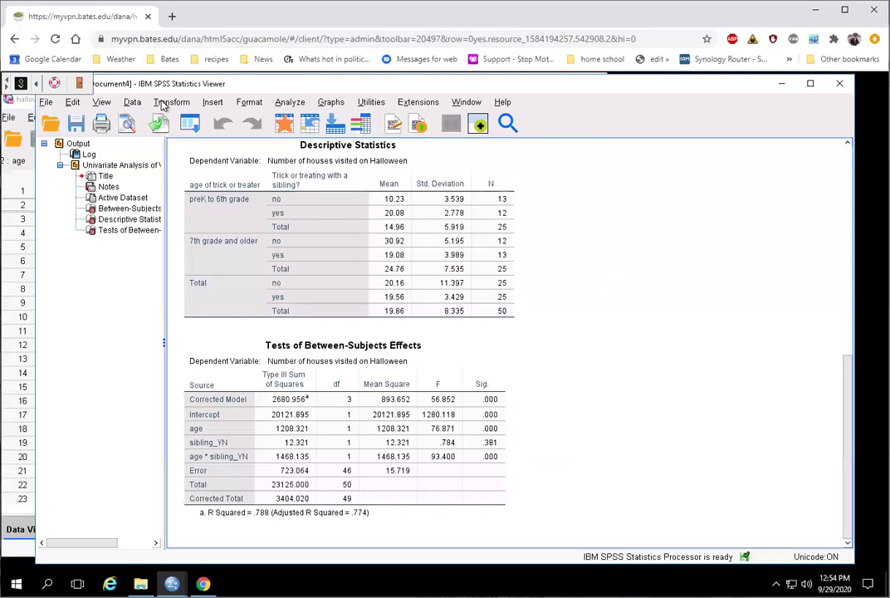
left_click(235, 207)
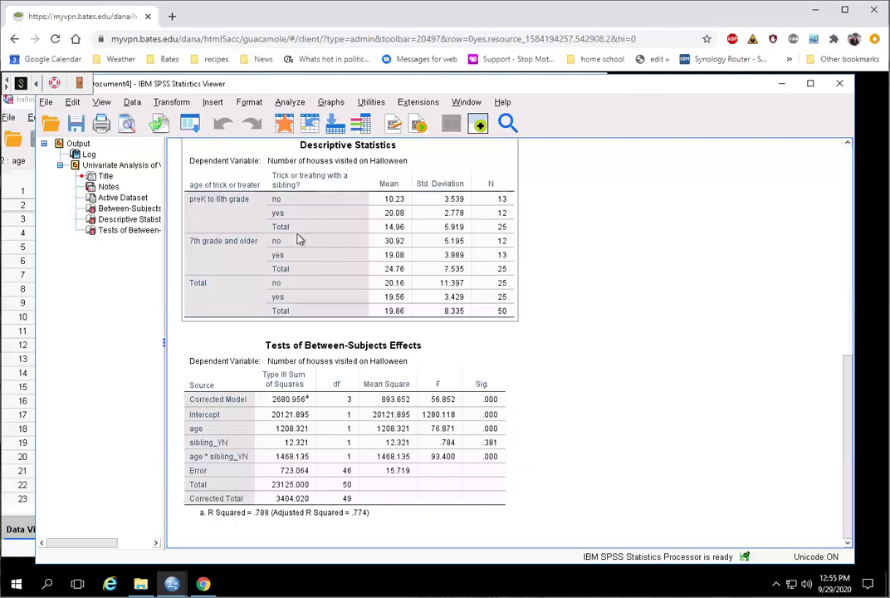
Step: Split the file by age of trick or treater, organizing output by groups and sorting by the grouping variable
left_click(134, 103)
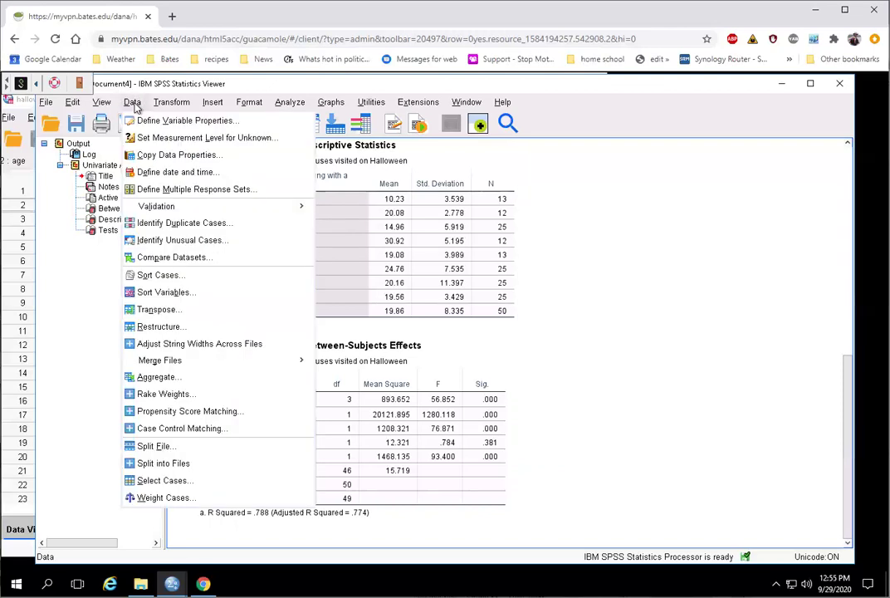
left_click(175, 453)
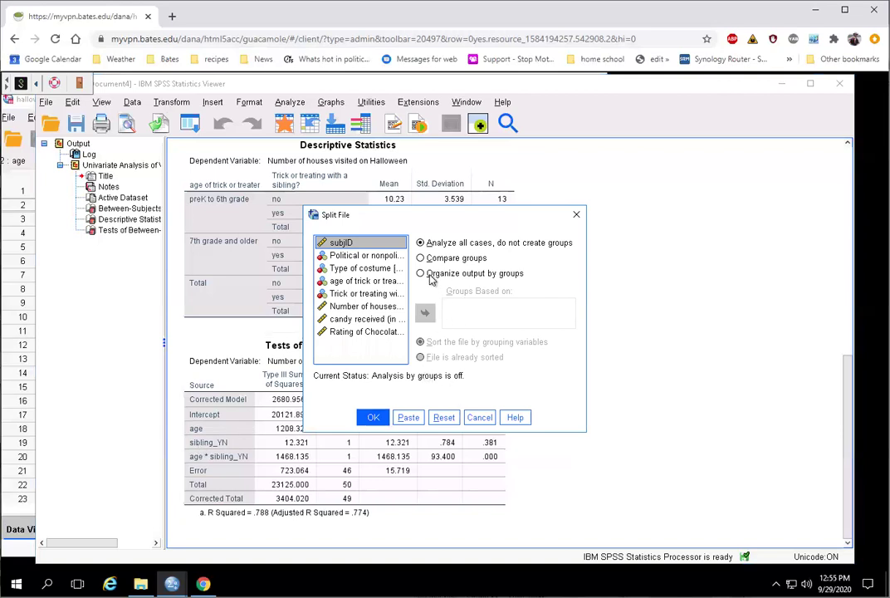
left_click(428, 275)
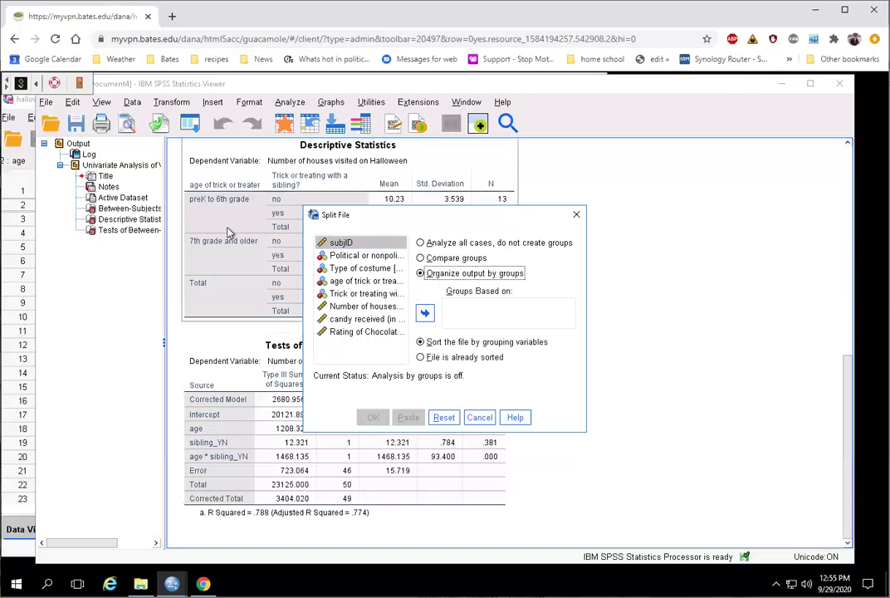
left_click_drag(365, 215, 426, 223)
left_click(424, 288)
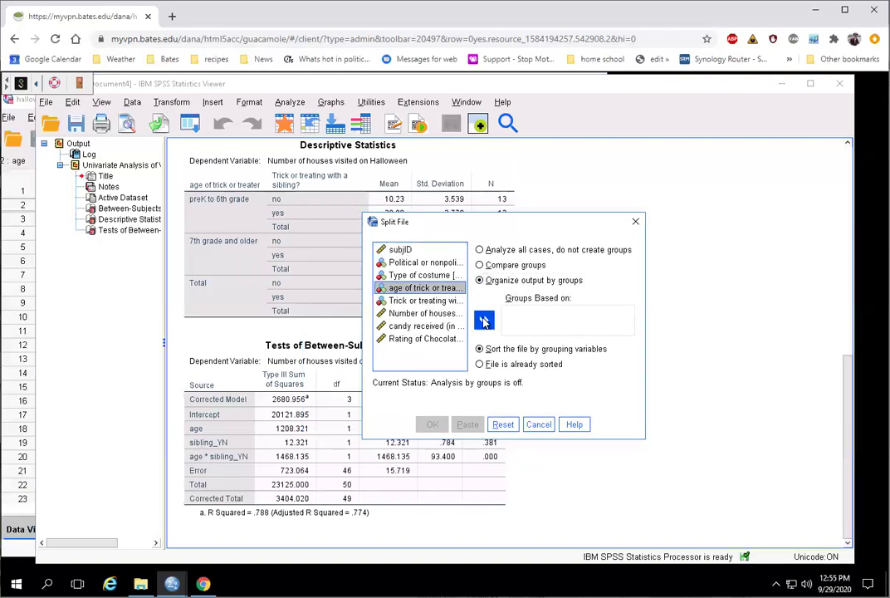
left_click(484, 319)
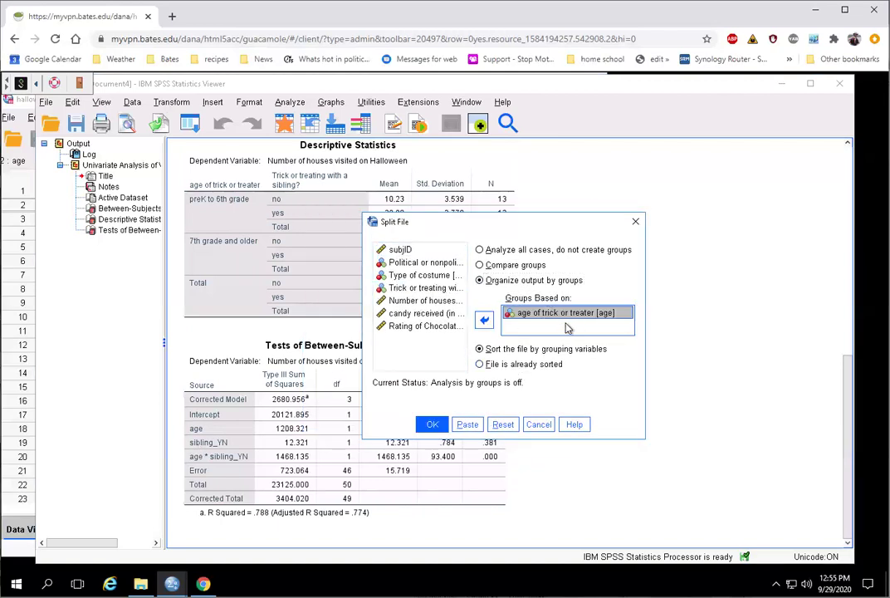
left_click(433, 424)
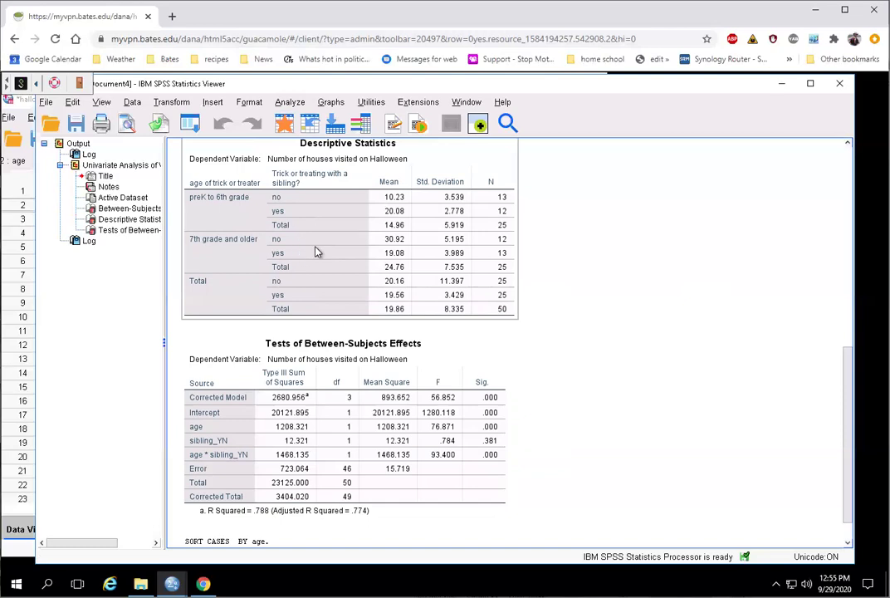
Step: Start an independent-samples t test with Trick or treating with a sibling? as the grouping variable
left_click(287, 103)
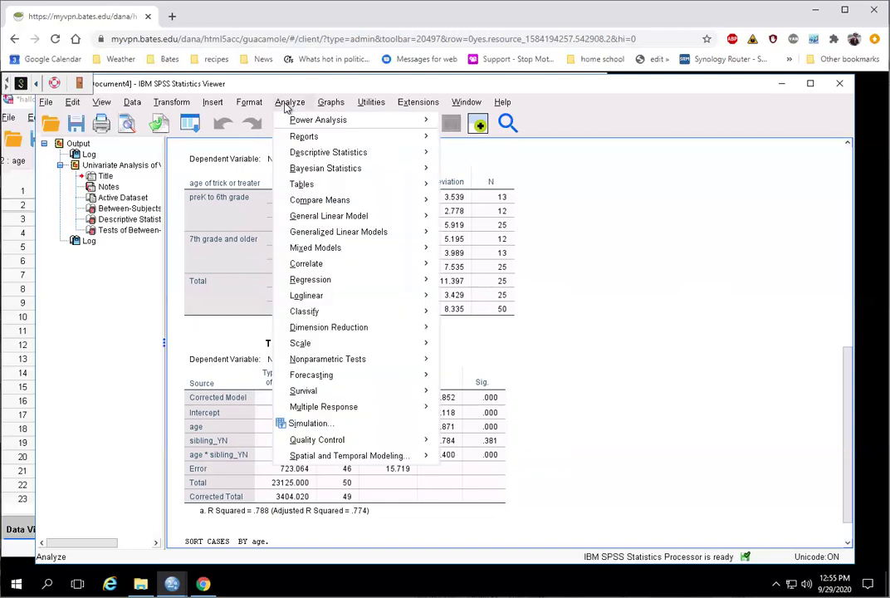
mouse_move(378, 201)
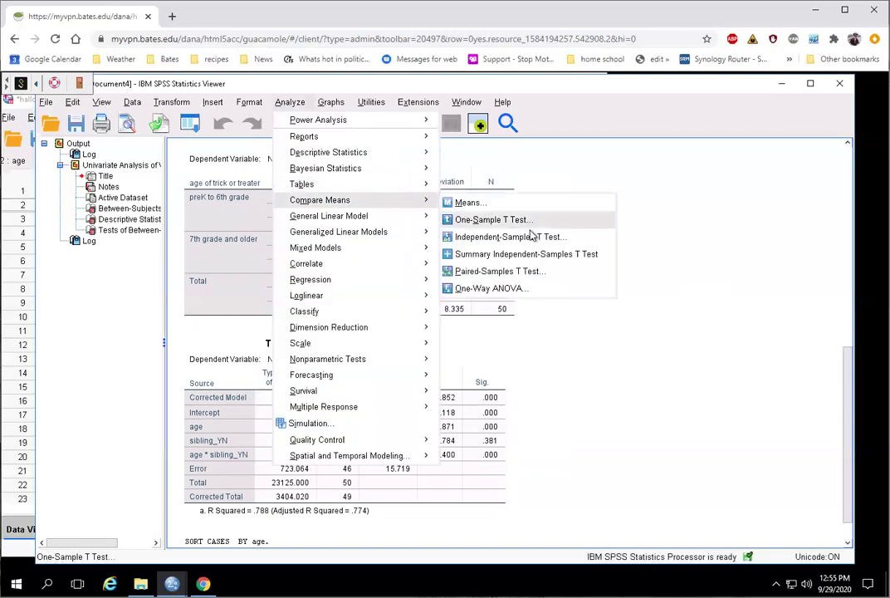
left_click(530, 239)
left_click_drag(362, 222, 504, 283)
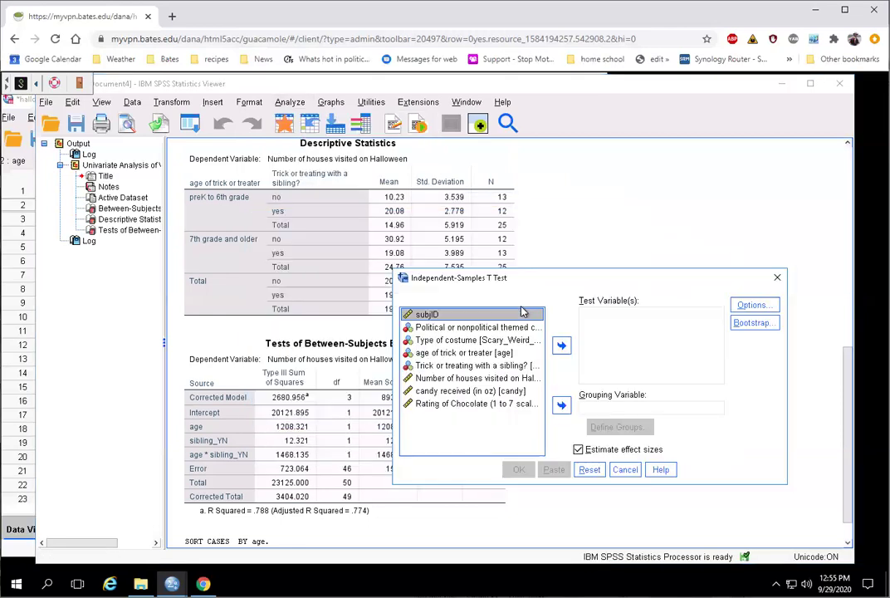
left_click(466, 366)
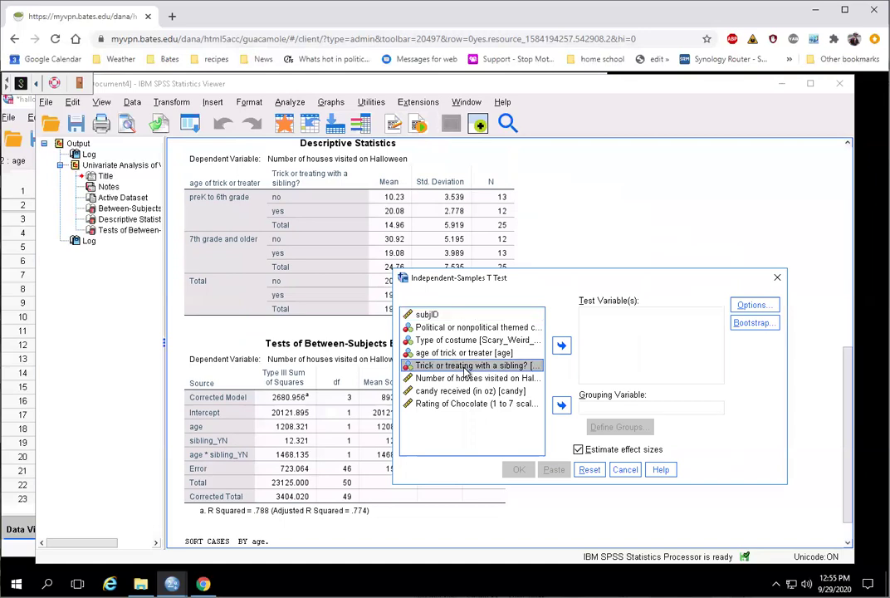
left_click(562, 404)
Step: Define the sibling grouping variable's Group 1 as 0 and Group 2 as 1
left_click(618, 427)
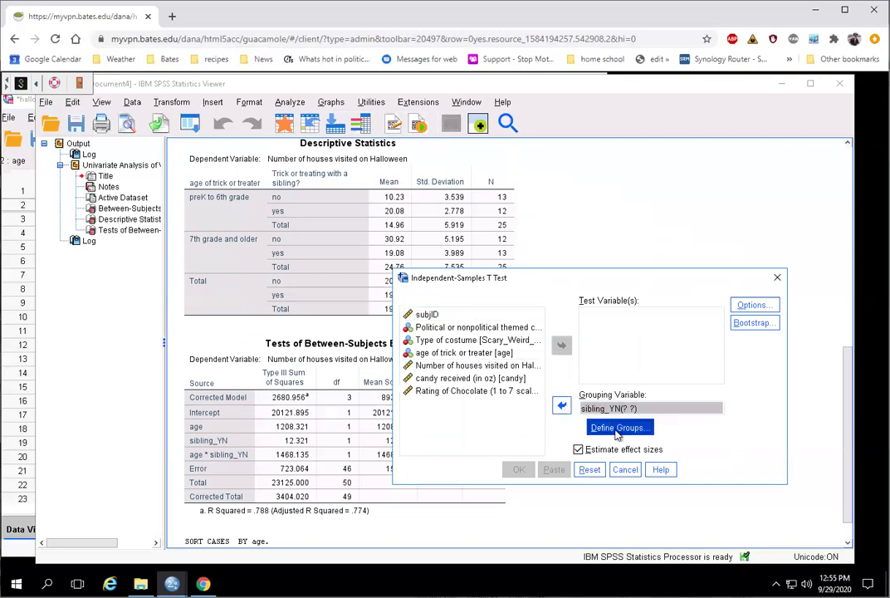
left_click(595, 363)
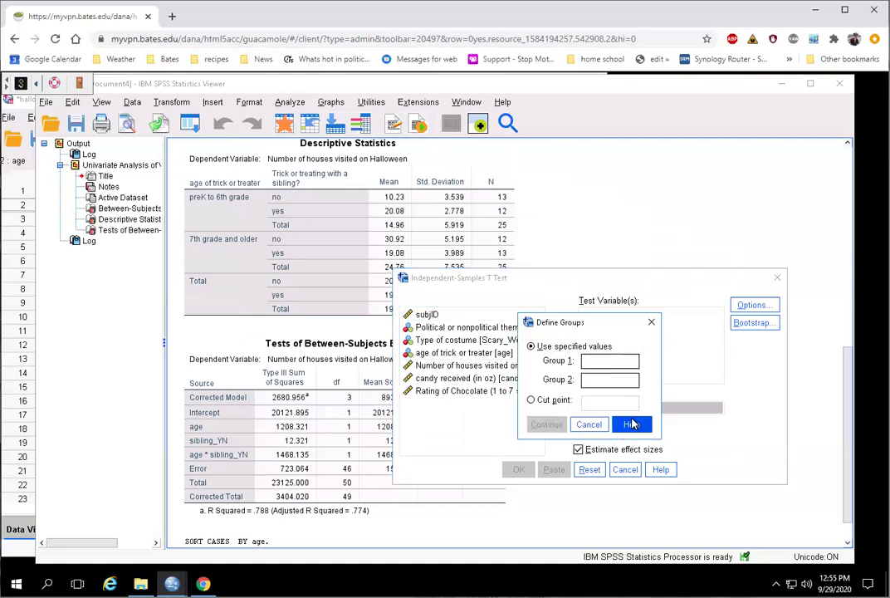
type("0 1")
left_click(544, 424)
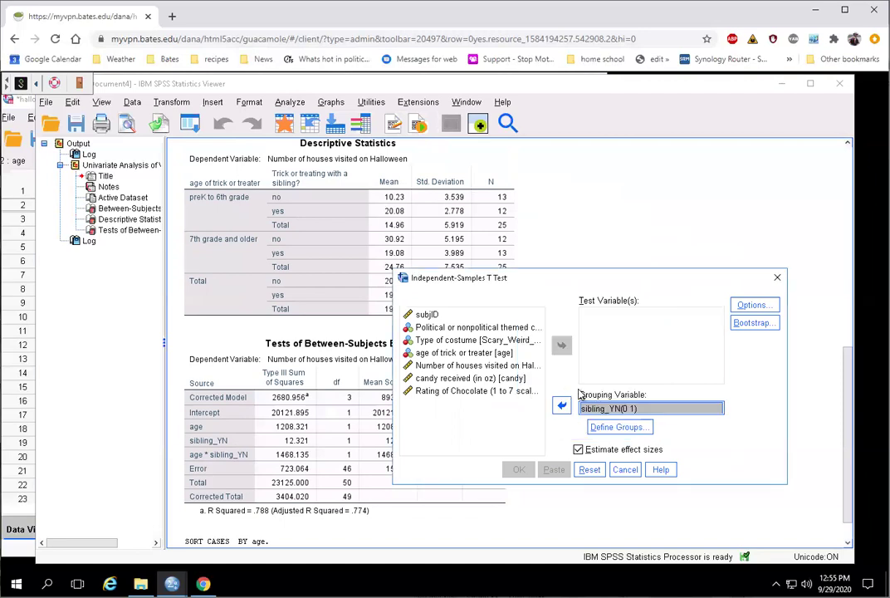
Step: Add Number of houses visited on Halloween as the test variable and run the t test
left_click(465, 353)
left_click(477, 365)
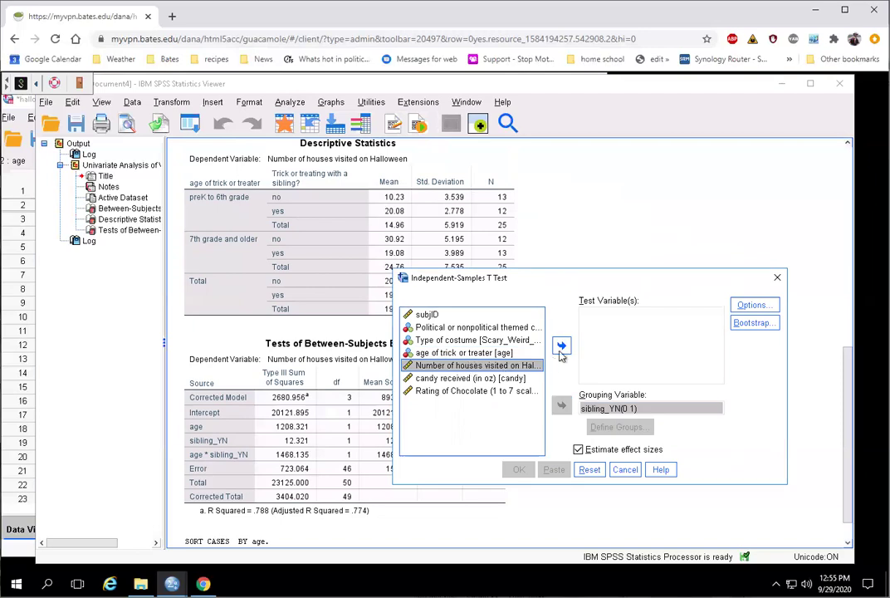
left_click(562, 346)
left_click(515, 470)
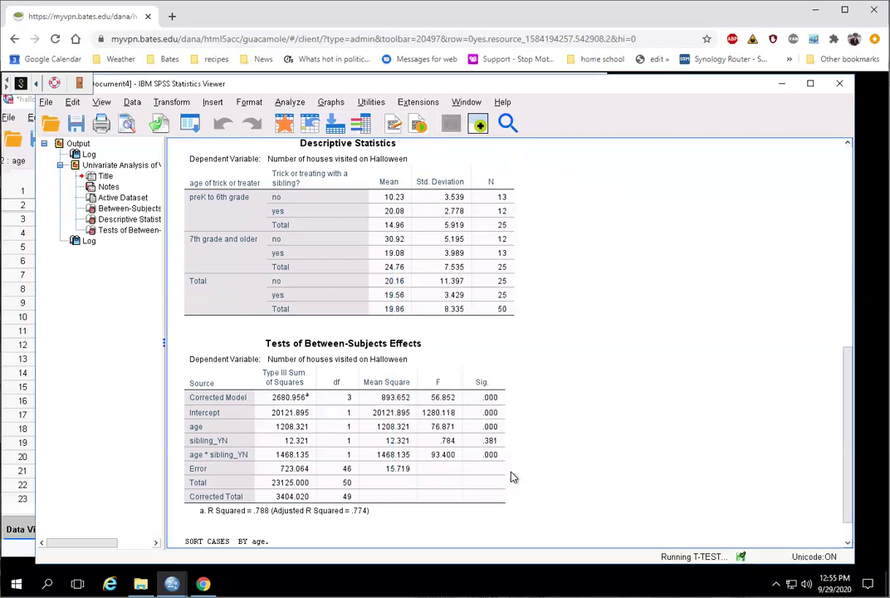
Step: Redefine the sibling groups as 1 and 2 and rerun the independent-samples t test
left_click(285, 105)
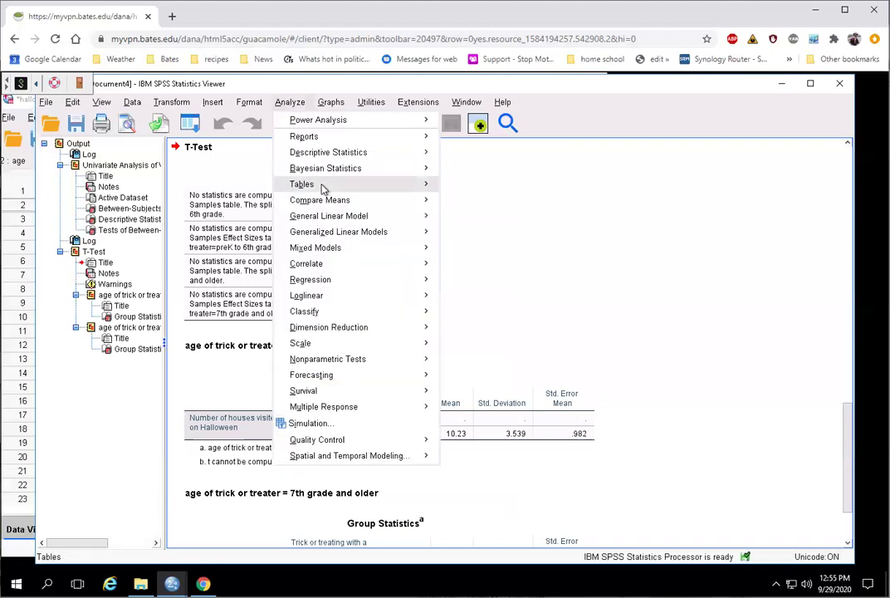
mouse_move(357, 216)
mouse_move(405, 200)
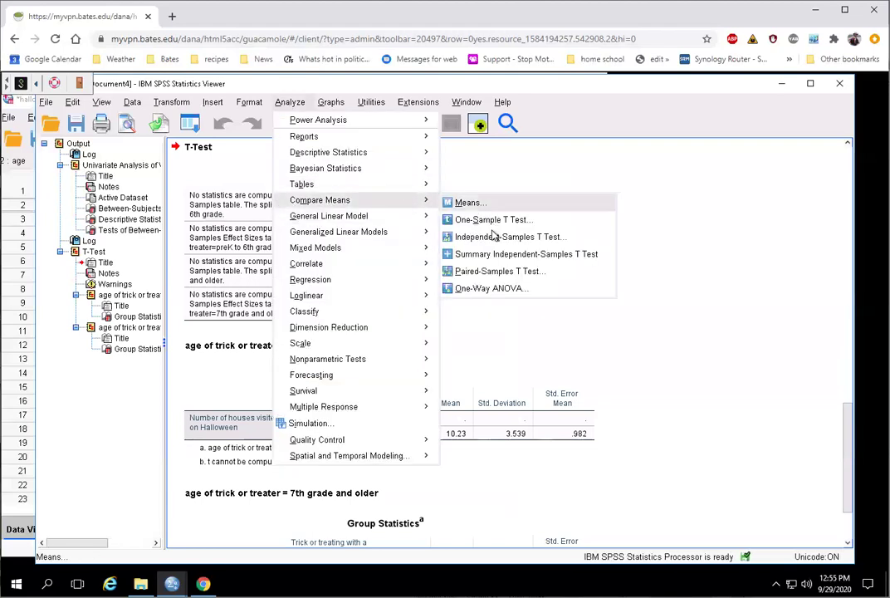
left_click(498, 238)
left_click(581, 408)
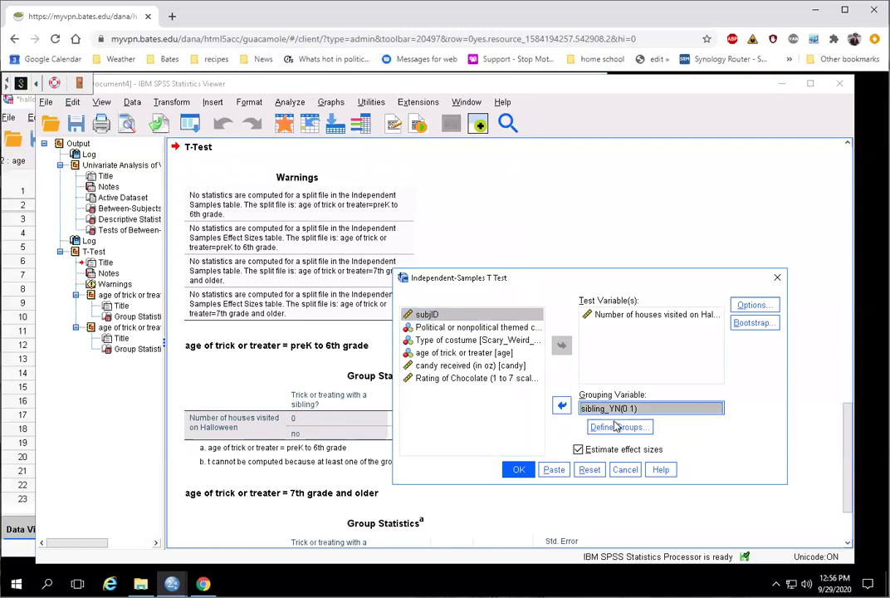
left_click(616, 427)
key("Tab")
type("1 ")
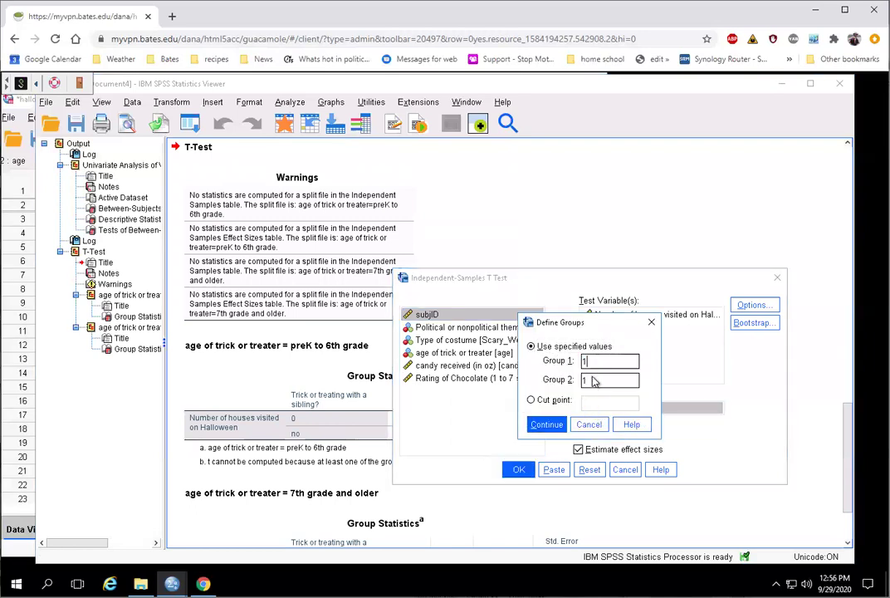
type("2")
key("Return")
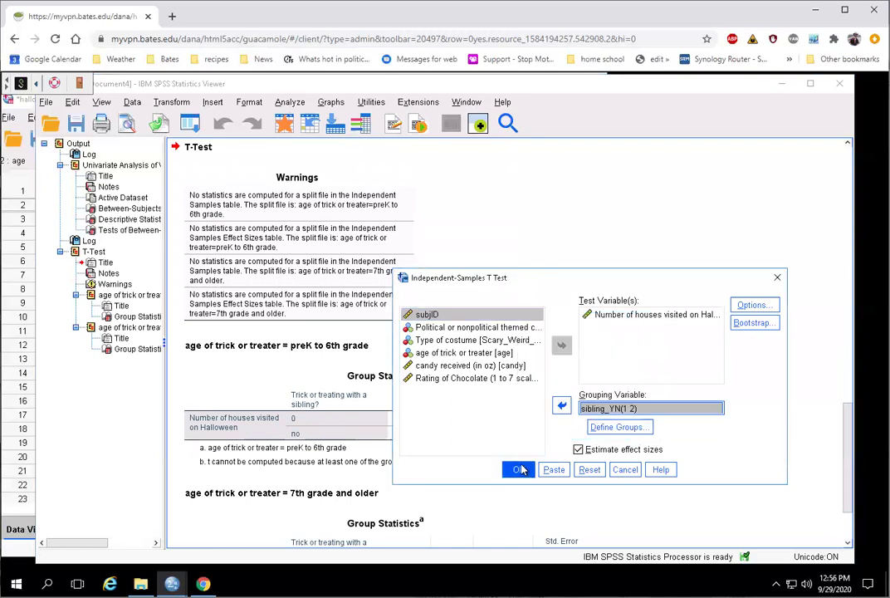
left_click(520, 470)
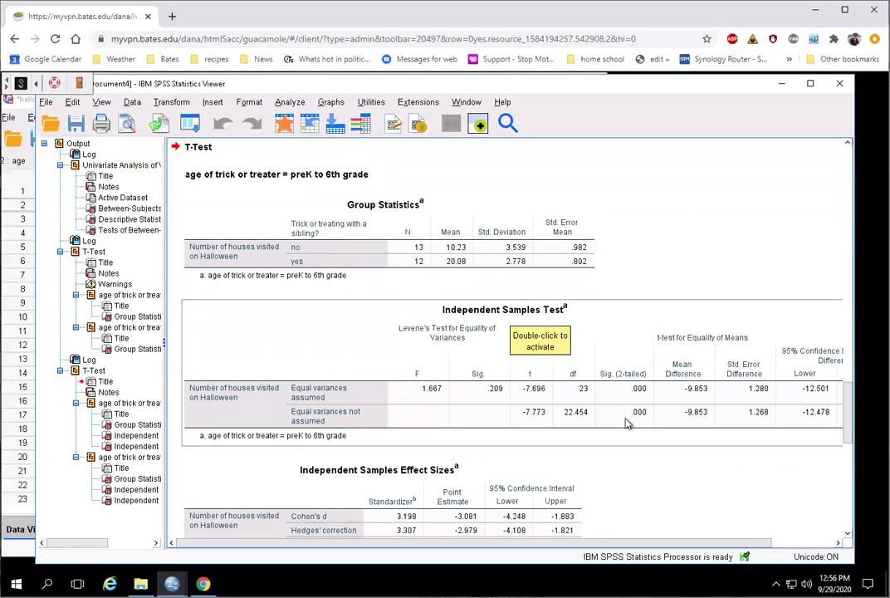
Step: Compare the t-test and effect size results for preK to 6th grade with those for 7th grade and older
scroll(628, 421, "down", 3)
scroll(411, 391, "down", 2)
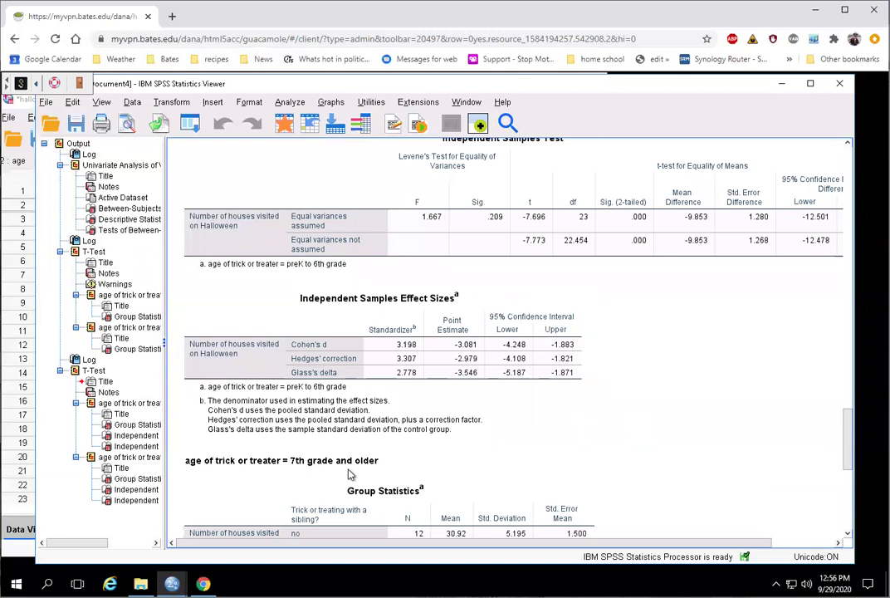
scroll(598, 469, "down", 3)
scroll(558, 476, "down", 3)
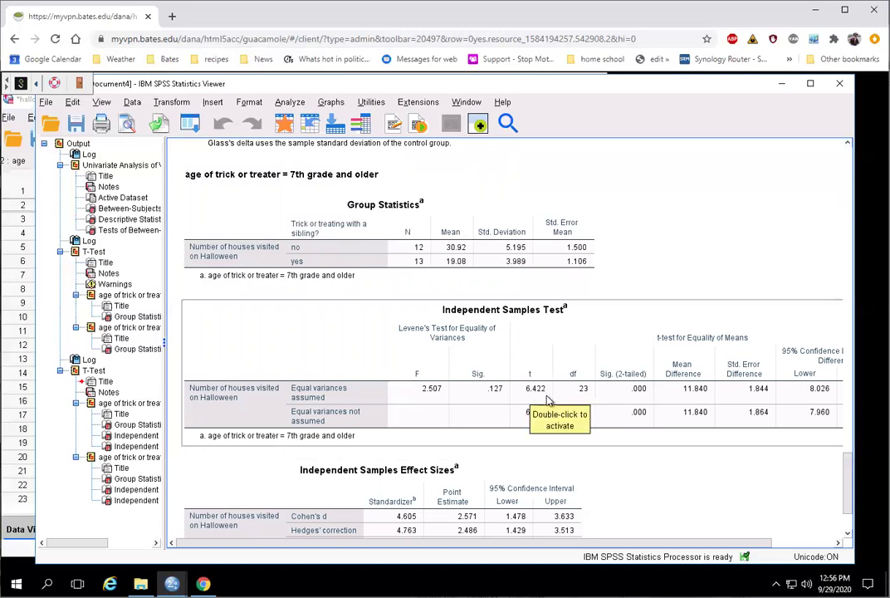
scroll(540, 398, "up", 5)
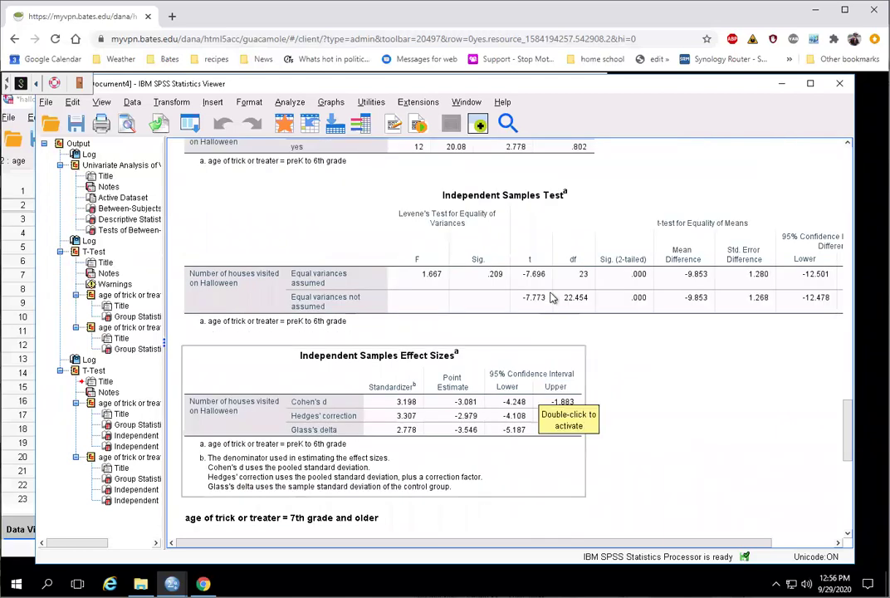
scroll(685, 436, "down", 3)
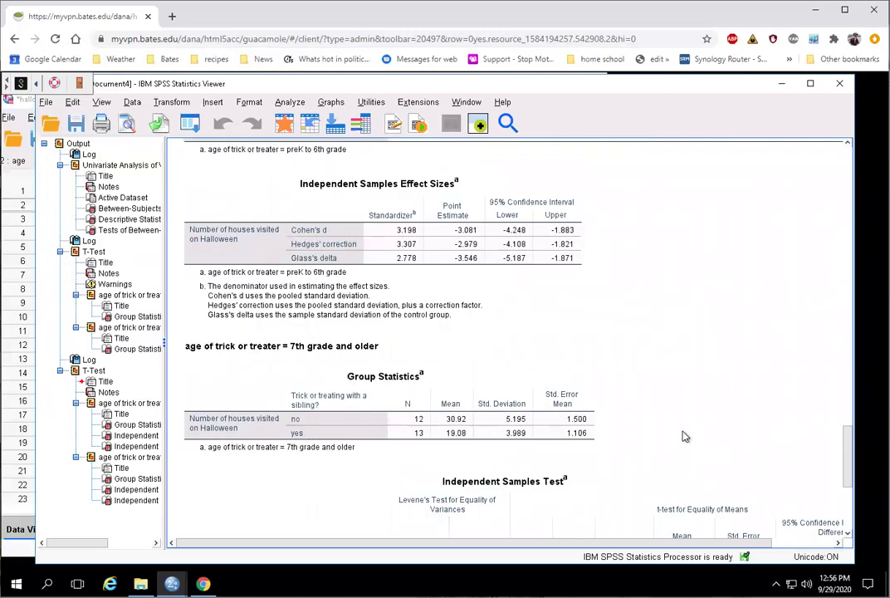
scroll(685, 436, "down", 1)
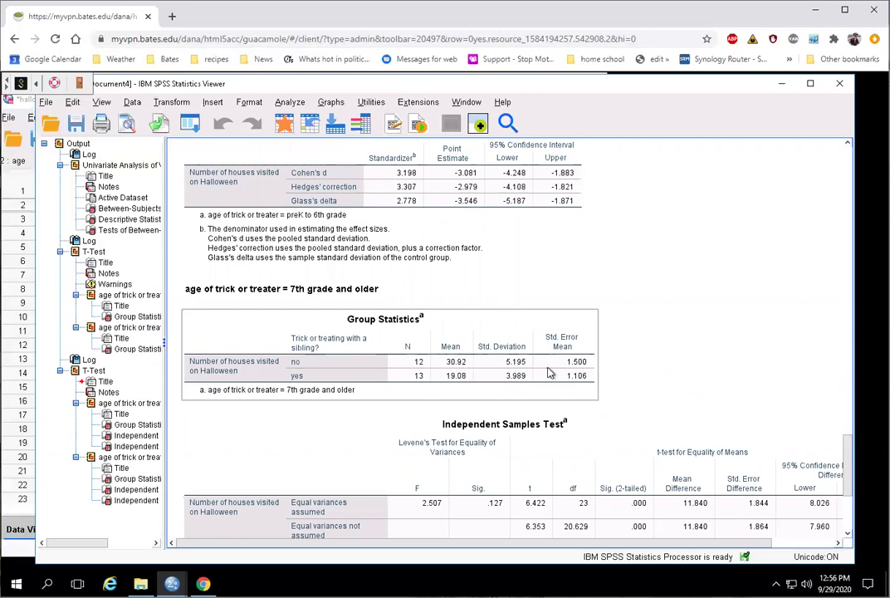
Step: Examine the Group Statistics and Independent Samples Test tables for the preK to 6th grade group
scroll(470, 309, "up", 5)
scroll(499, 320, "up", 1)
left_click(426, 279)
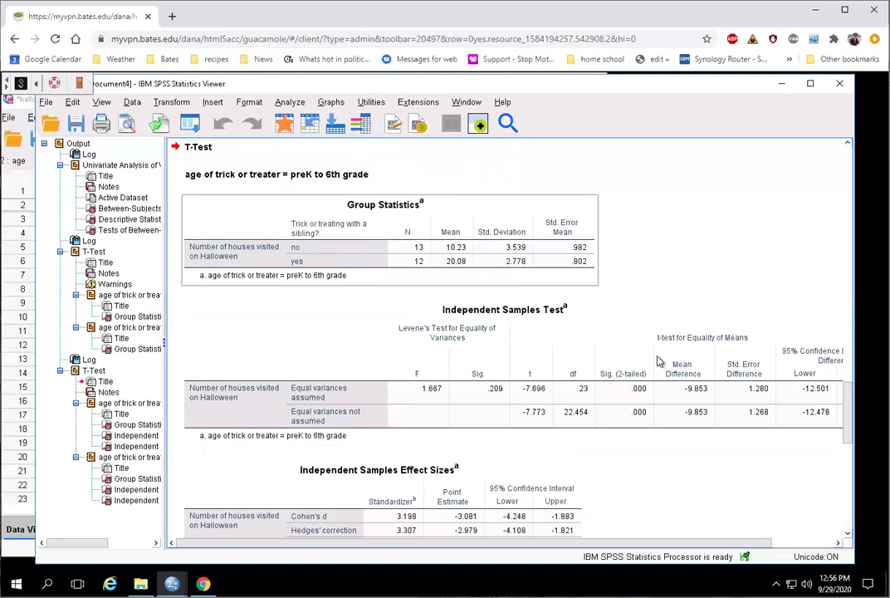
left_click(712, 313)
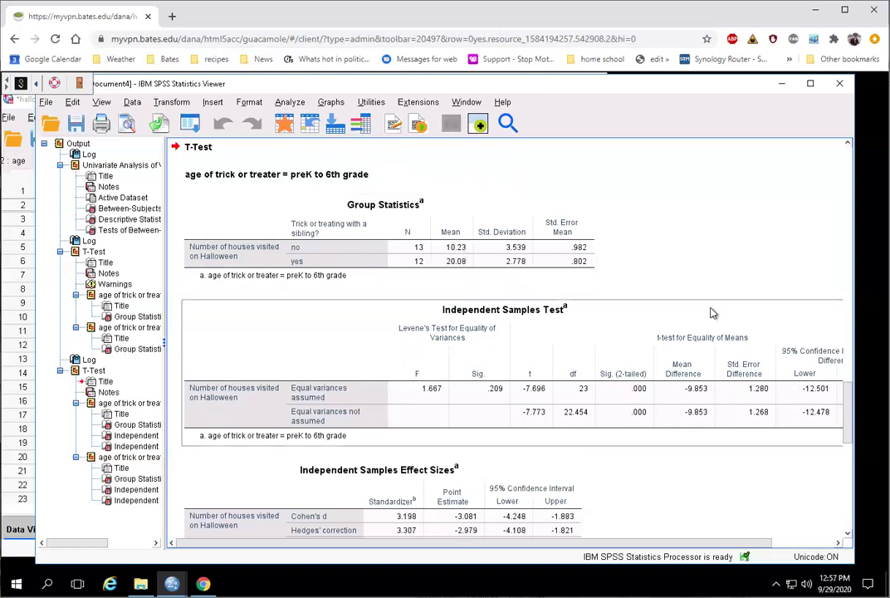
left_click(668, 262)
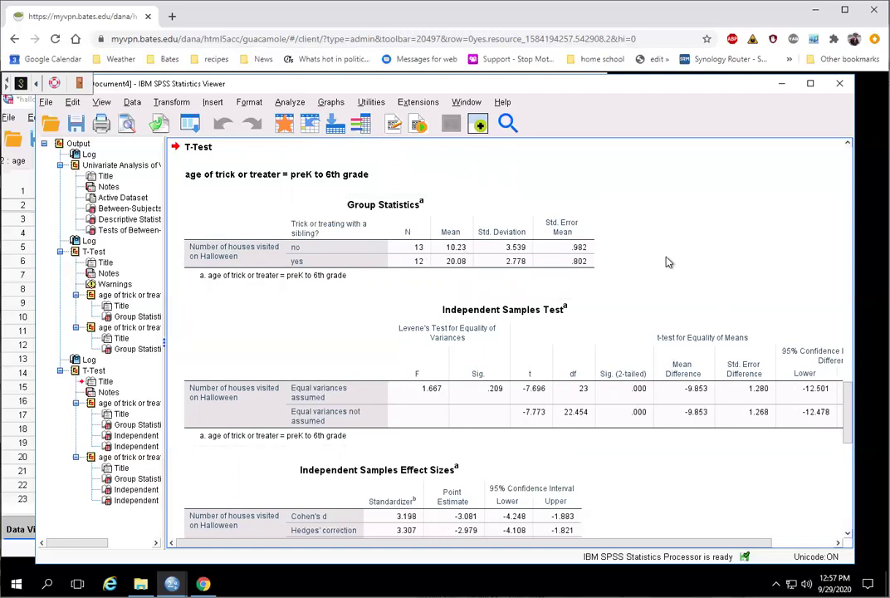
left_click(559, 439)
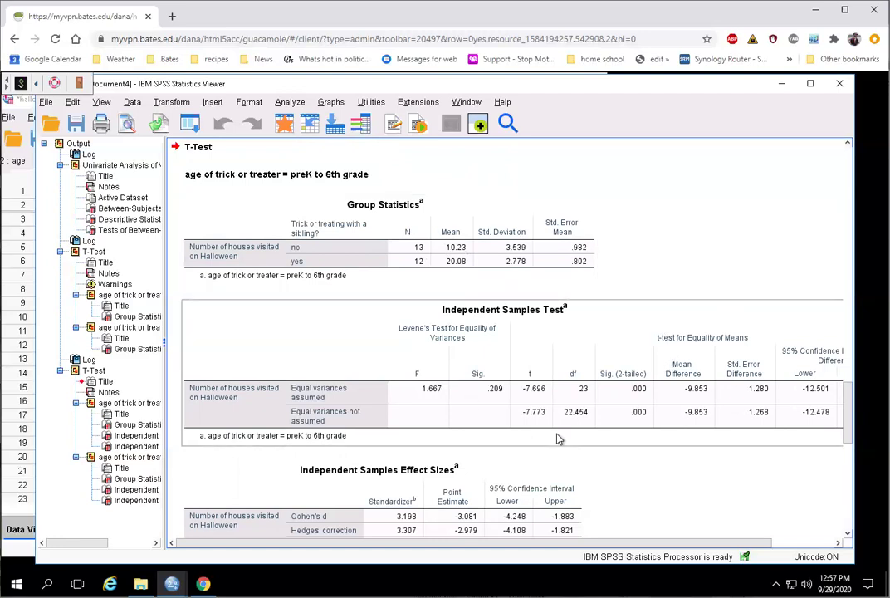
left_click(573, 217)
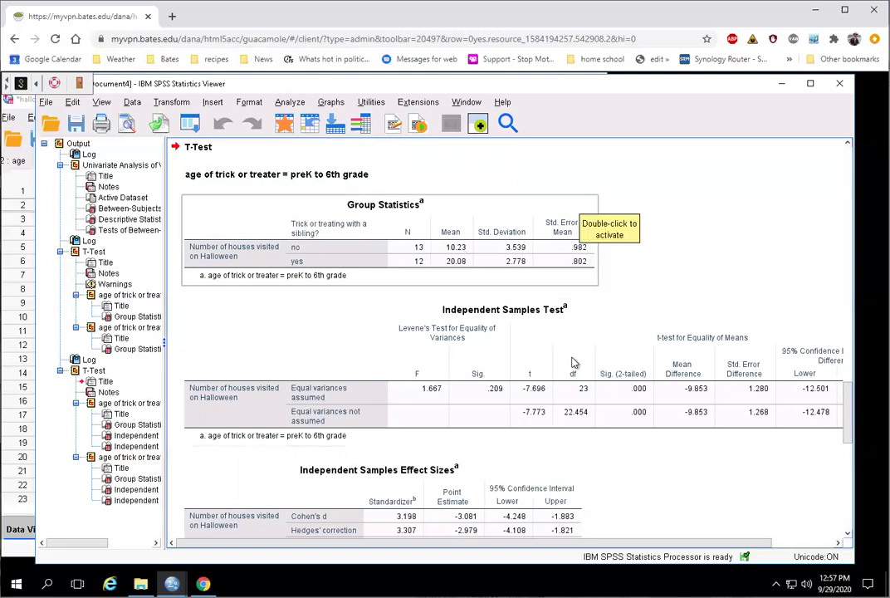
left_click(515, 308)
left_click(400, 366)
left_click(533, 241)
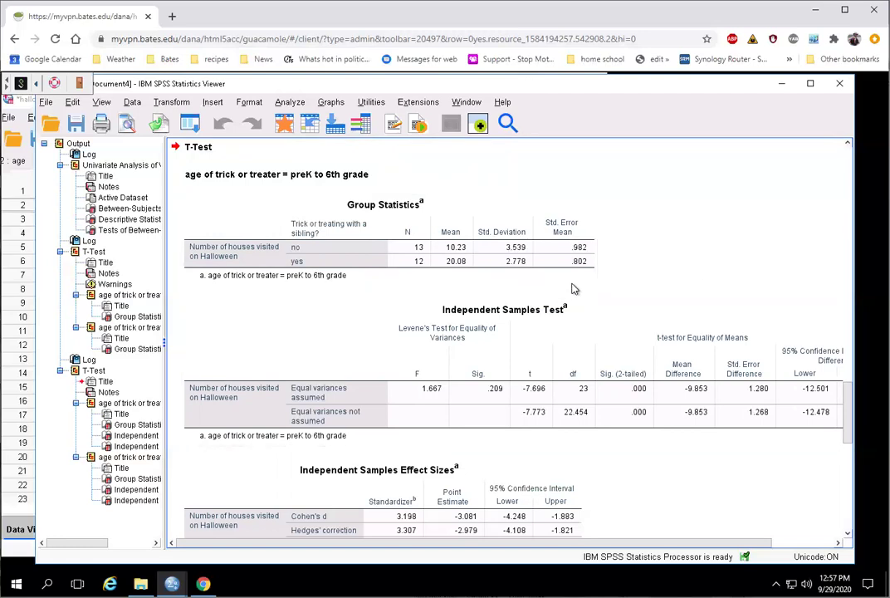
left_click(647, 308)
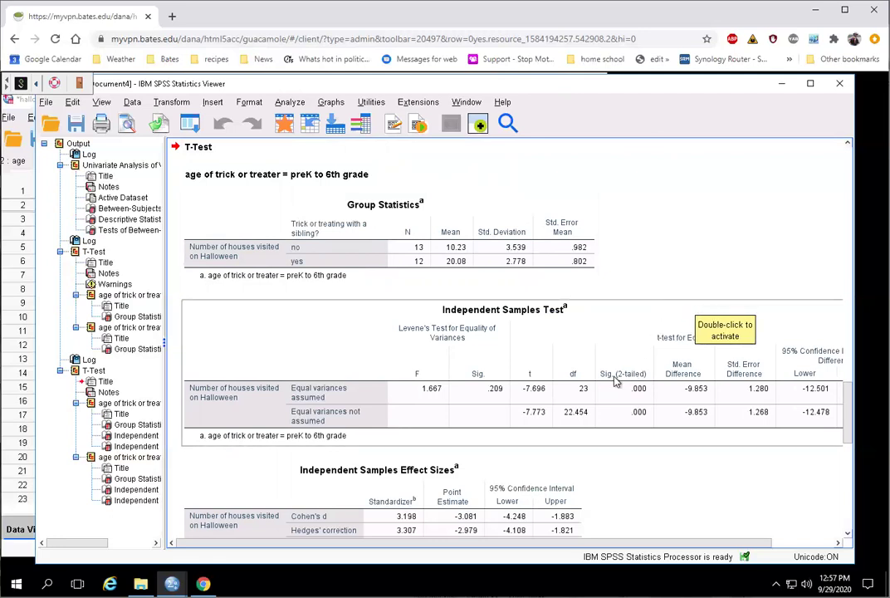